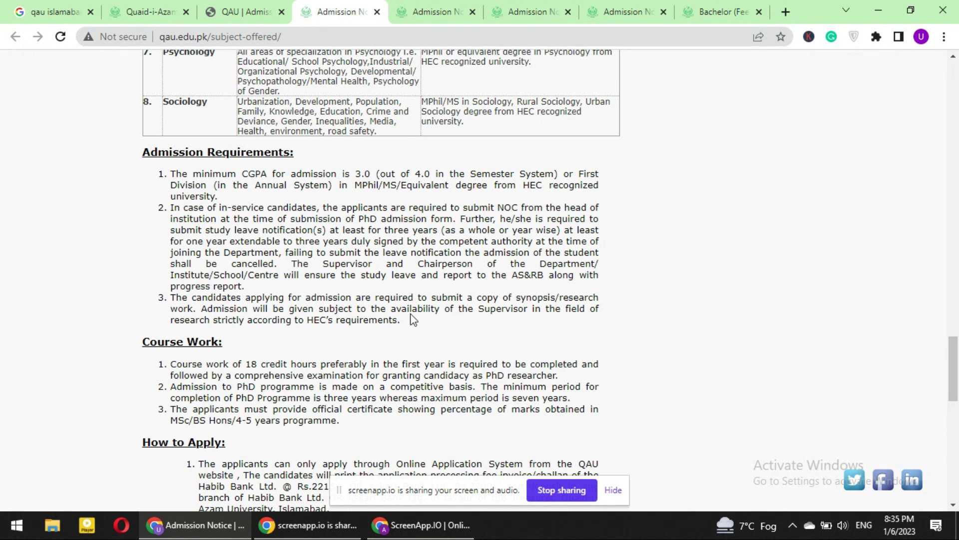
# Read the PhD admission notice from the admission requirements through the entry test schedule.
pyautogui.scroll(-3, 318, 241)
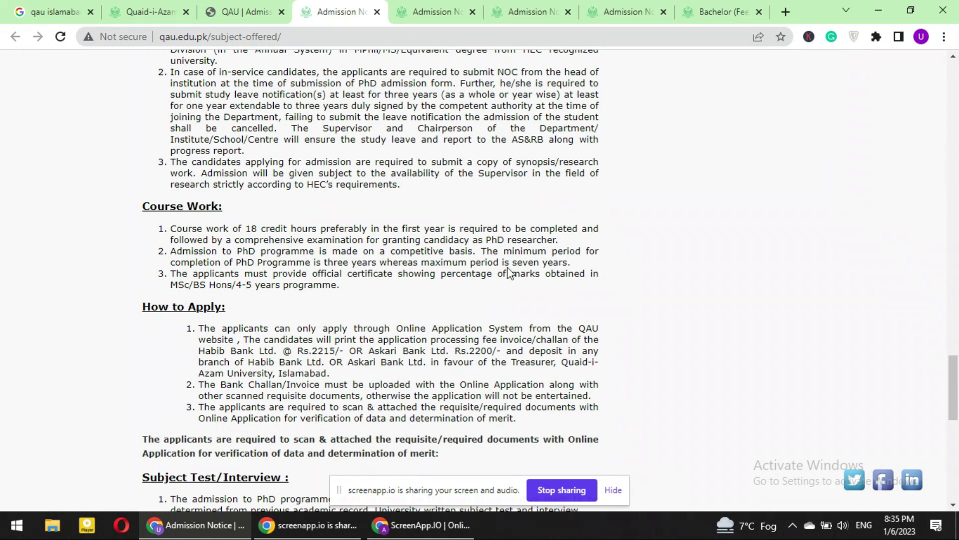
pyautogui.scroll(-2, 525, 244)
pyautogui.scroll(-1, 259, 310)
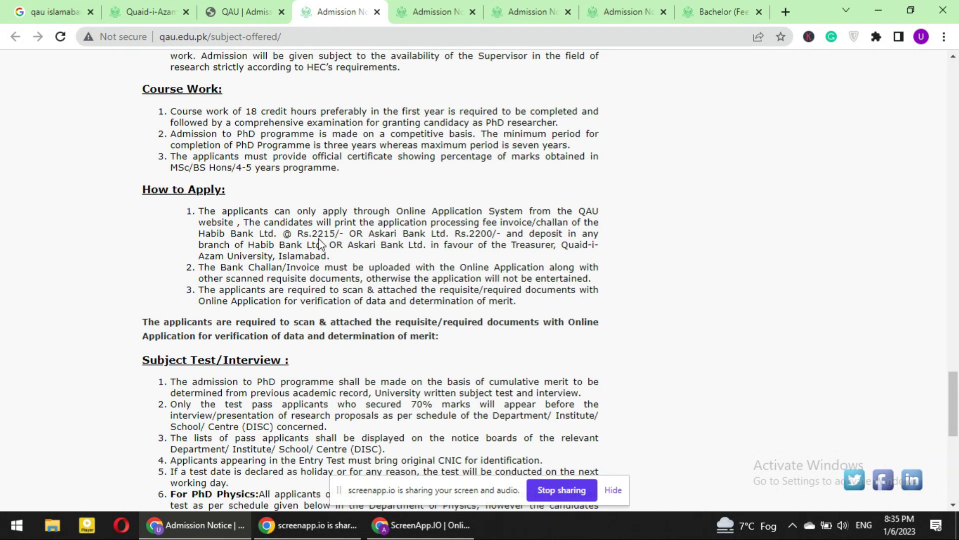
pyautogui.scroll(-2, 316, 270)
pyautogui.scroll(-2, 314, 274)
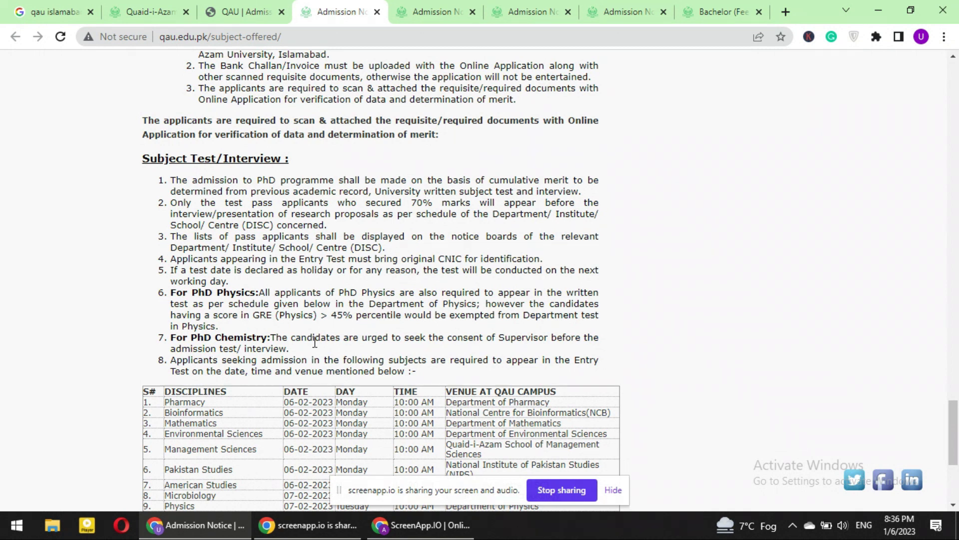
pyautogui.scroll(-5, 235, 358)
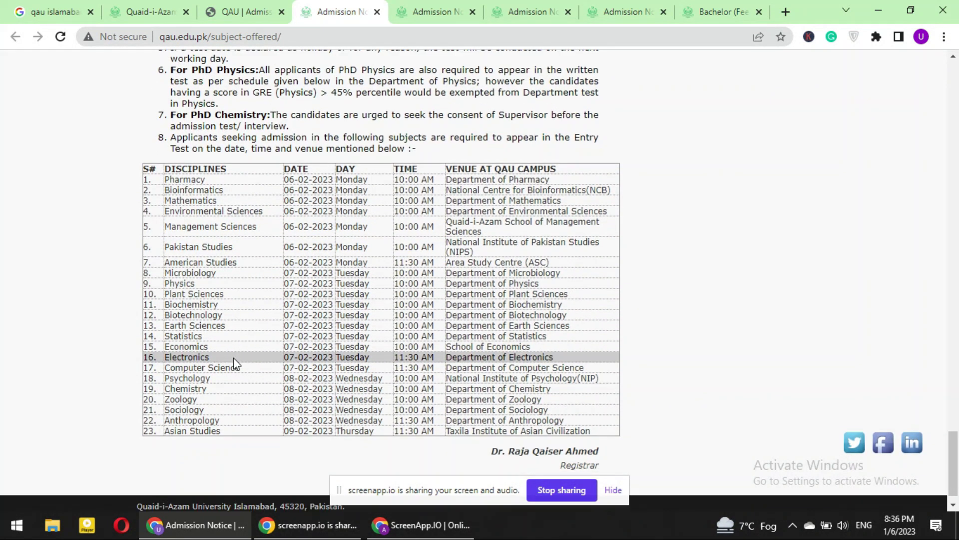
# Switch to the online admission portal and open its Apply Now sign-up form.
pyautogui.click(242, 7)
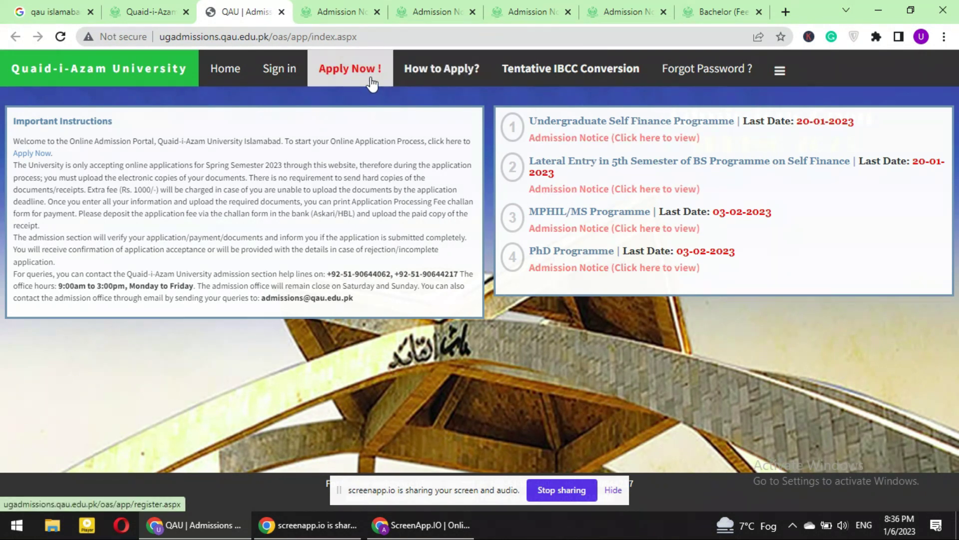
pyautogui.click(348, 12)
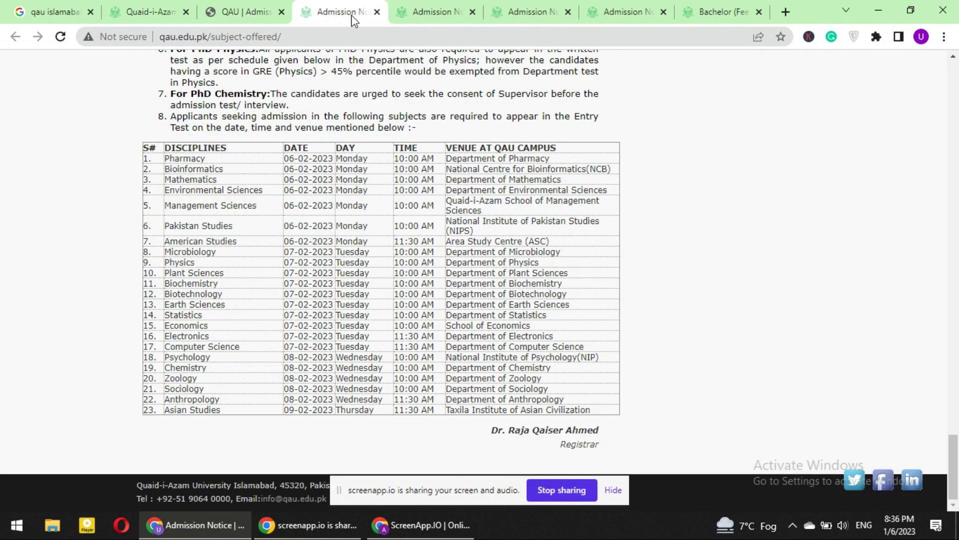
pyautogui.click(245, 12)
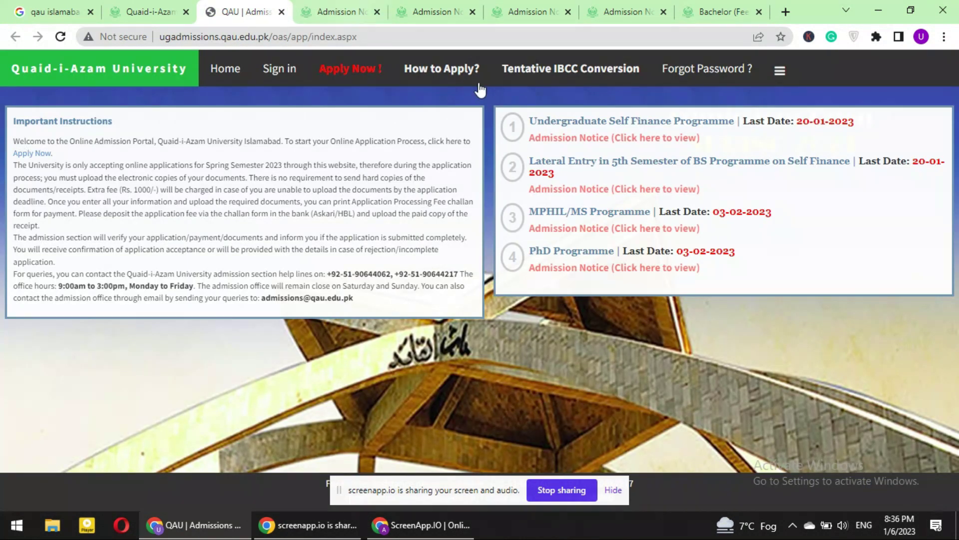
pyautogui.click(365, 68)
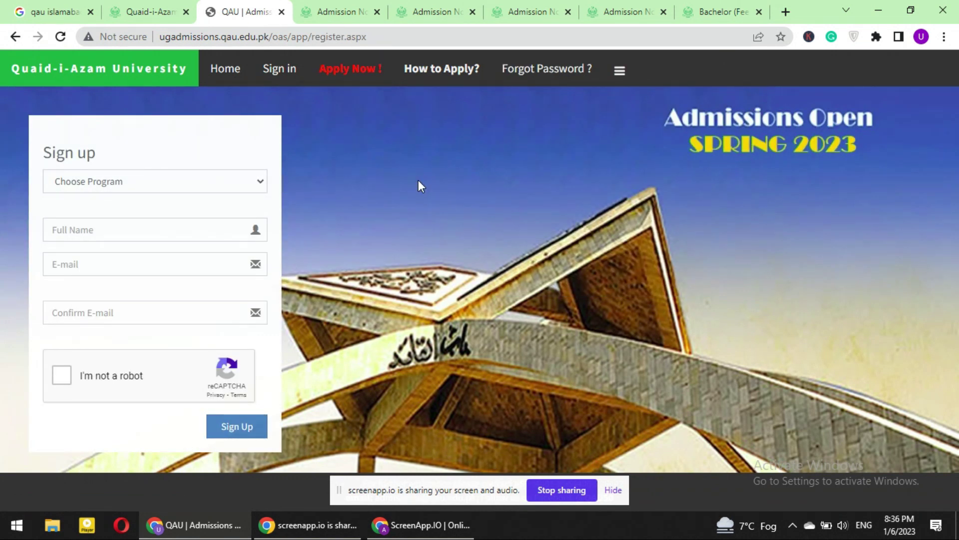
# Choose BS Undergraduate Self Finance Programme as the program in the sign-up form.
pyautogui.click(131, 180)
pyautogui.click(130, 180)
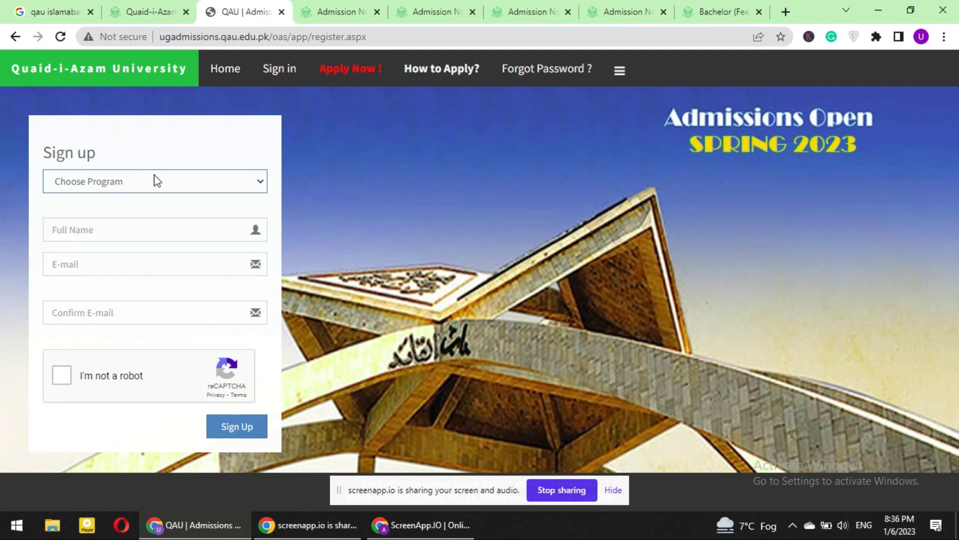
pyautogui.click(198, 190)
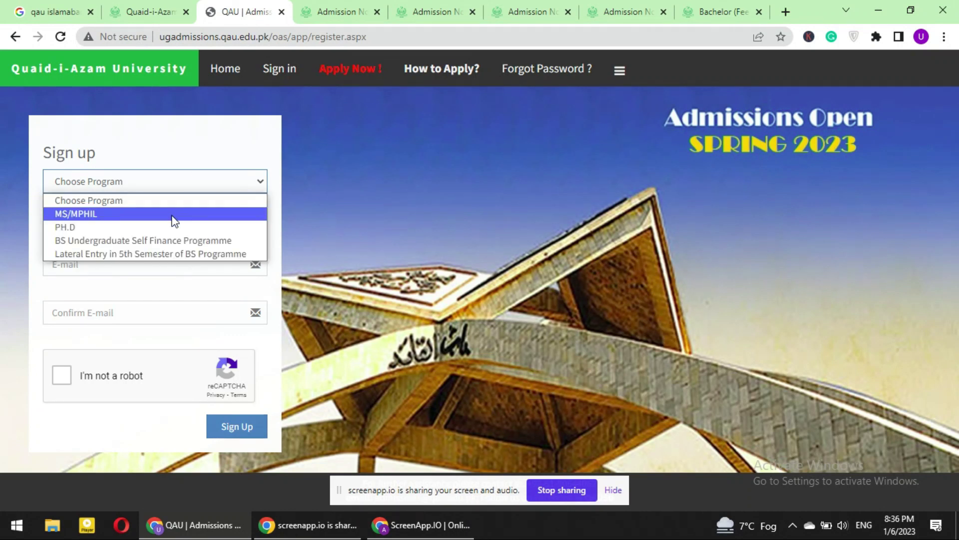
pyautogui.click(160, 241)
# Fill in the applicant's full name and e-mail address in the sign-up form, correcting the digit in the suggested e-mail.
pyautogui.click(161, 238)
pyautogui.click(145, 270)
pyautogui.click(145, 271)
pyautogui.click(138, 302)
pyautogui.click(84, 264)
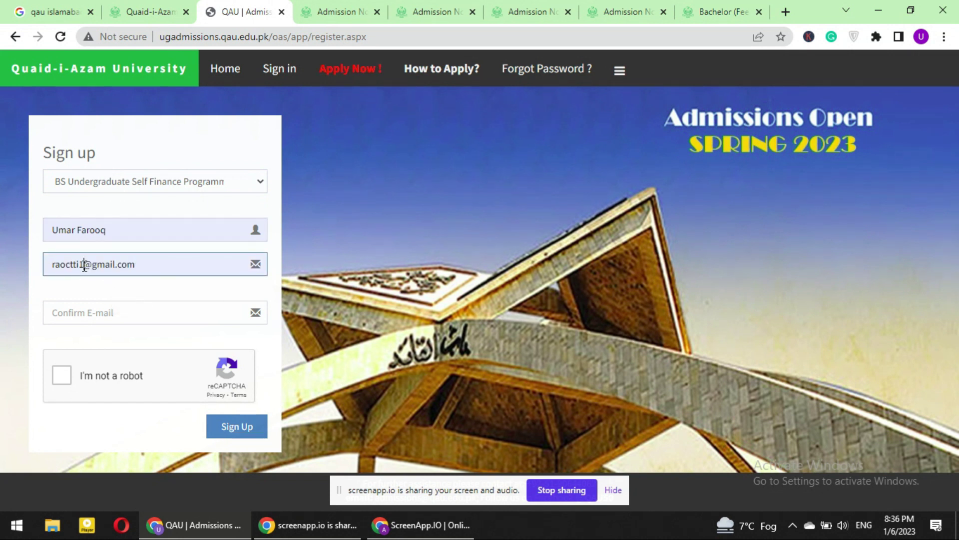
pyautogui.press('BackSpace')
pyautogui.write('2')
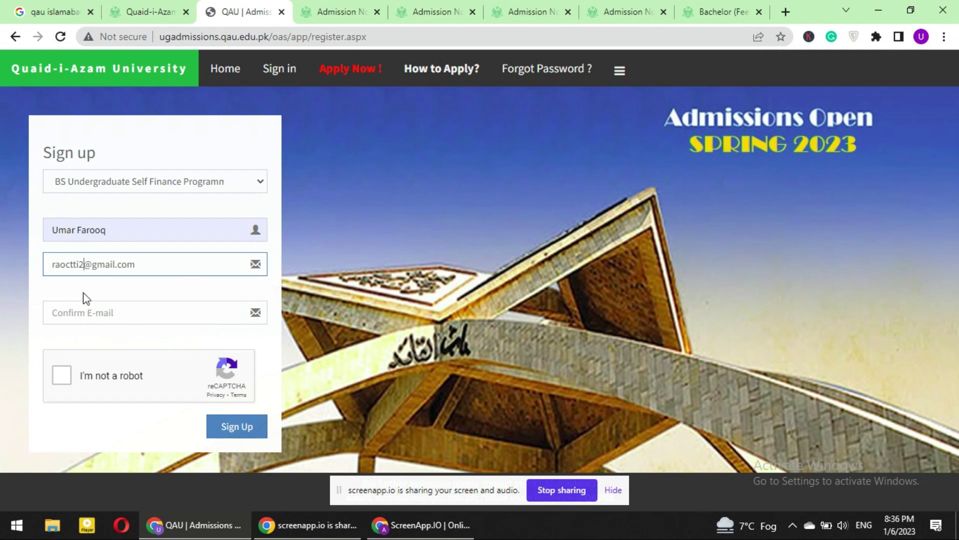
# Repeat the same e-mail address in the confirmation field and submit the sign-up form with the robot check completed.
pyautogui.click(82, 313)
pyautogui.click(142, 345)
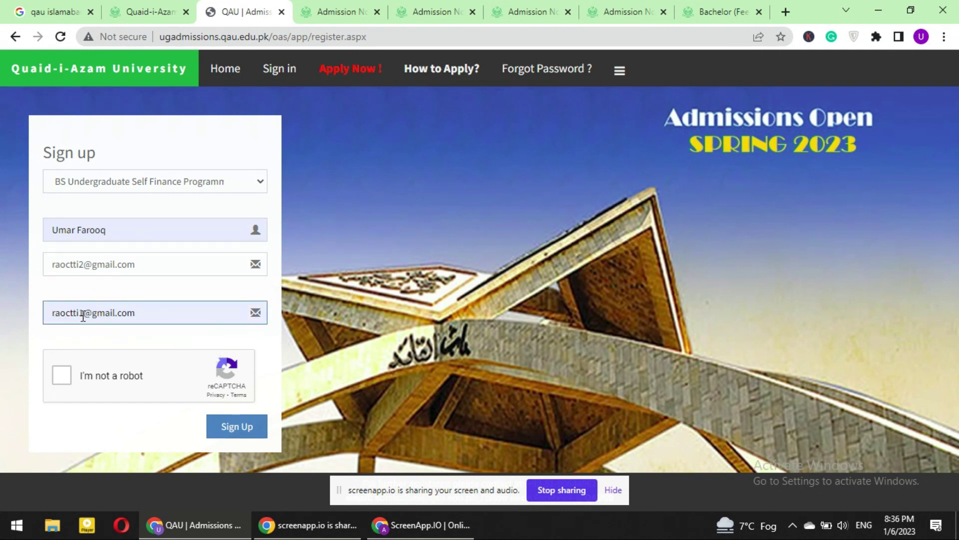
pyautogui.click(83, 313)
pyautogui.press('BackSpace')
pyautogui.write('2')
pyautogui.click(57, 381)
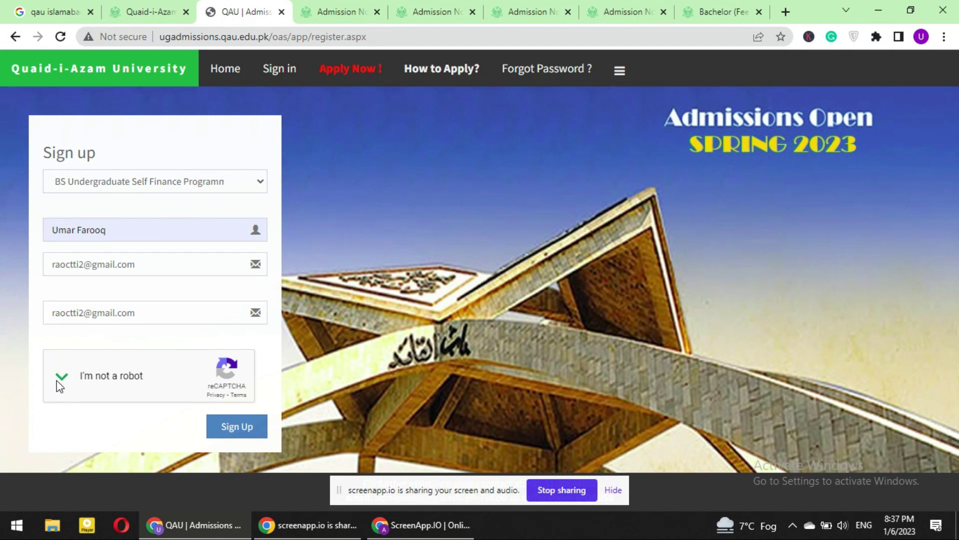
pyautogui.click(242, 431)
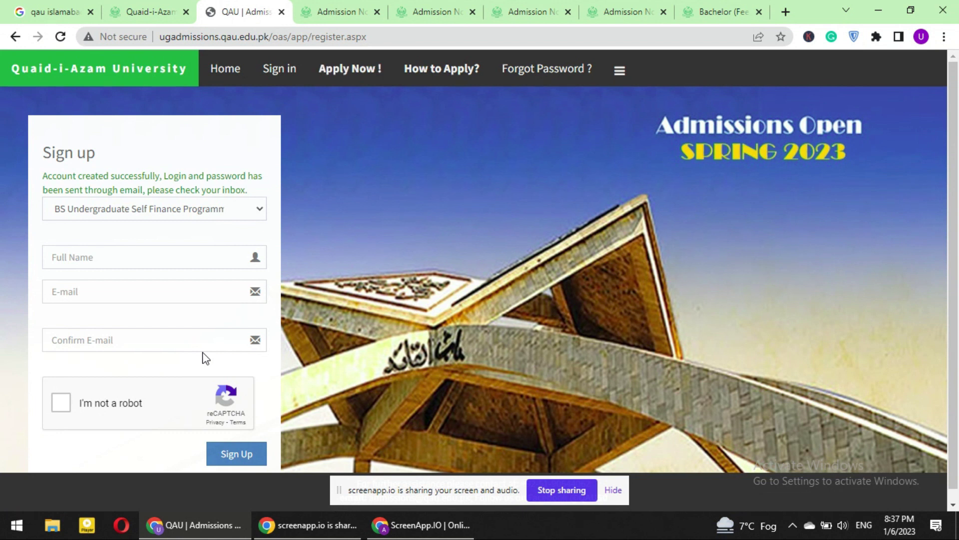
# Sign in to the portal with the issued login ID and account password, and save the credentials in the browser.
pyautogui.click(295, 80)
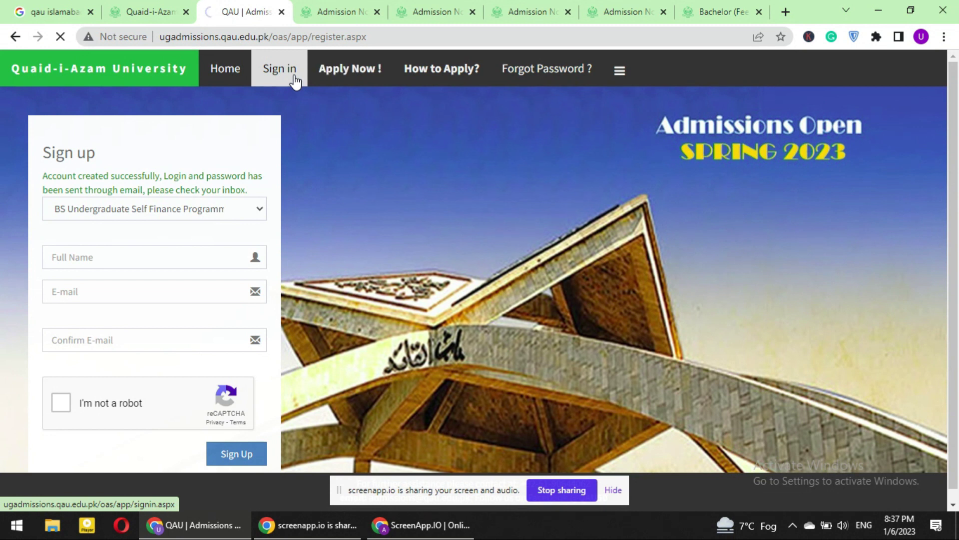
pyautogui.click(125, 206)
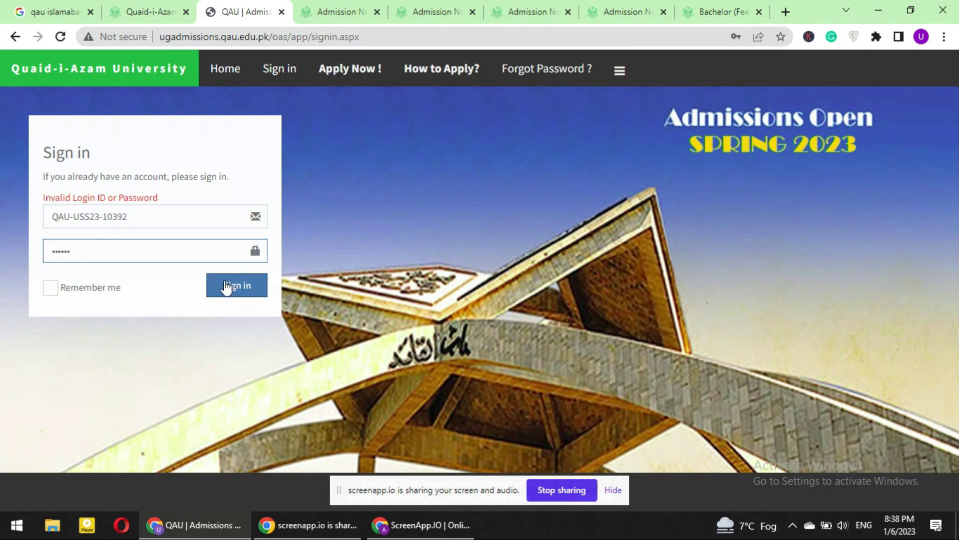
pyautogui.click(226, 287)
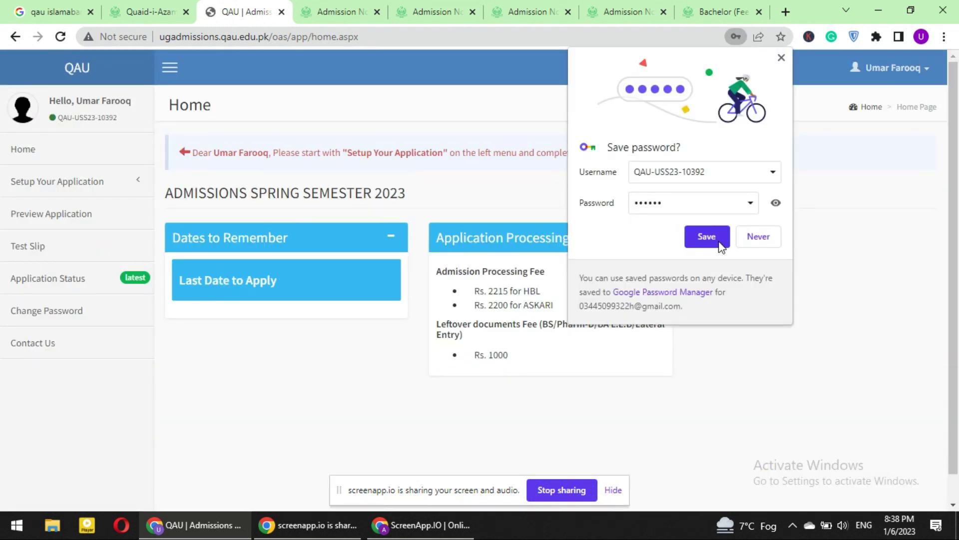
pyautogui.click(699, 242)
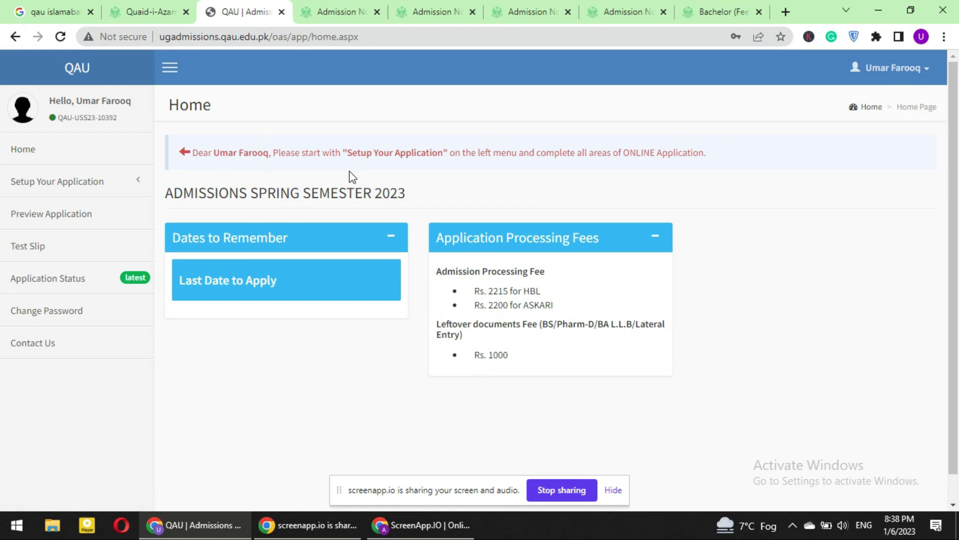
# View the sections under Setup Your Application and look over the Programme Choices page.
pyautogui.click(65, 188)
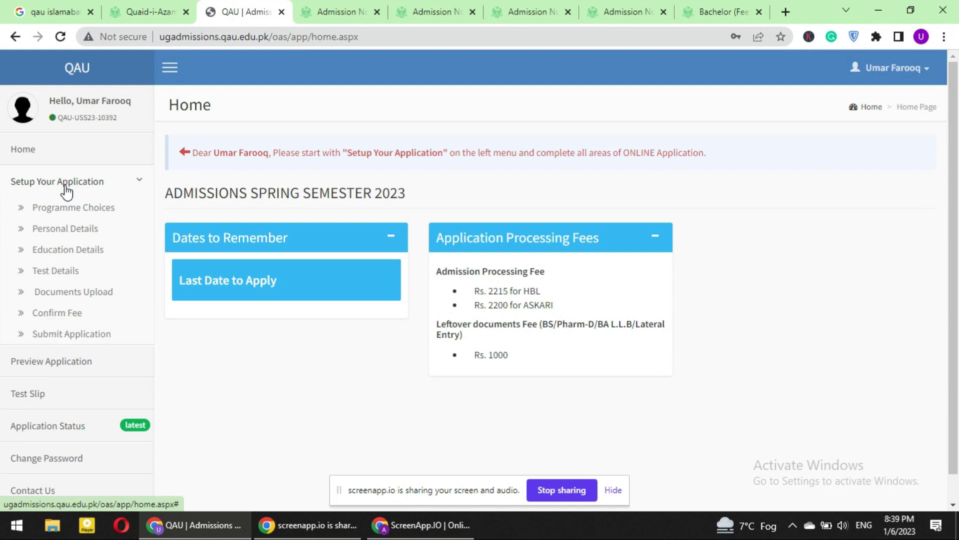
pyautogui.scroll(-1, 66, 191)
pyautogui.click(68, 179)
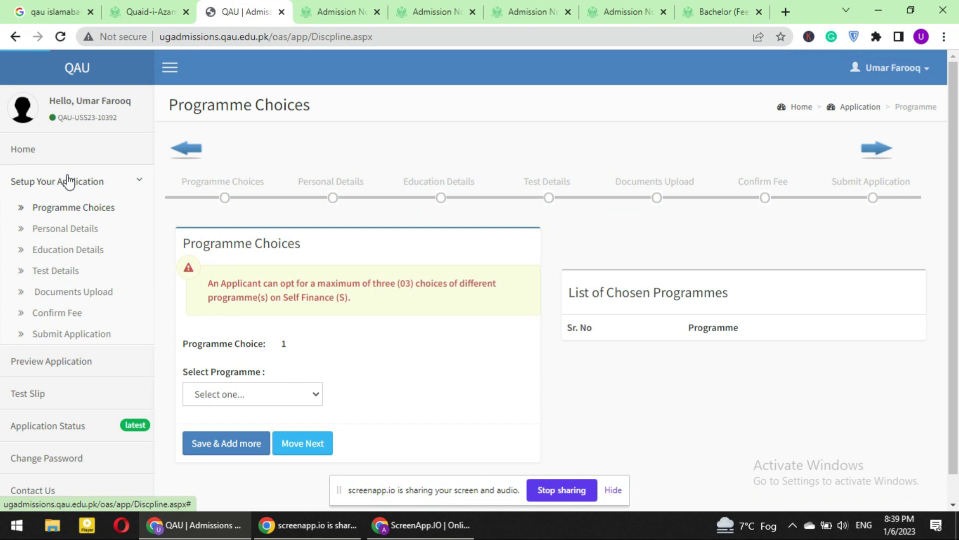
pyautogui.scroll(-1, 231, 199)
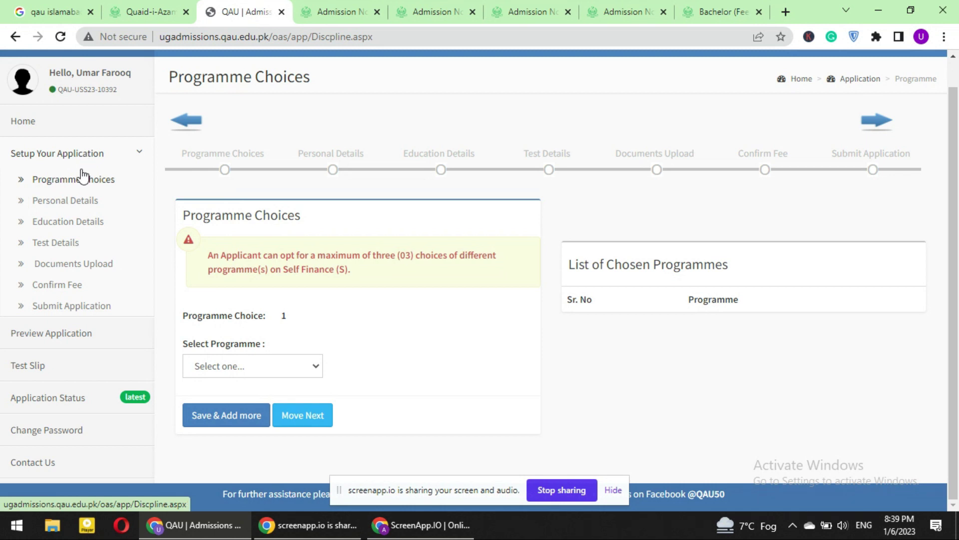
# Return to the portal's home page and review the Dates to Remember and Application Processing Fees sections.
pyautogui.click(58, 122)
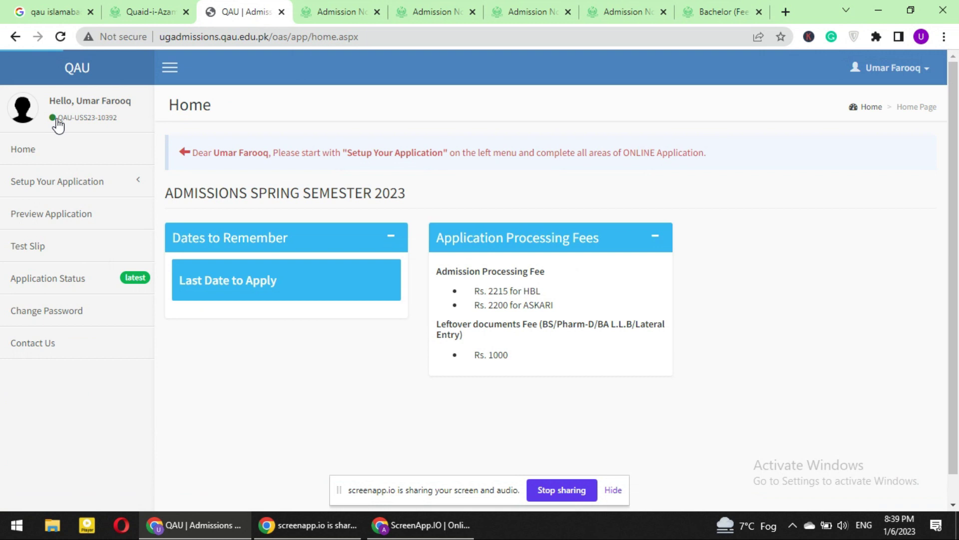
pyautogui.scroll(-1, 487, 286)
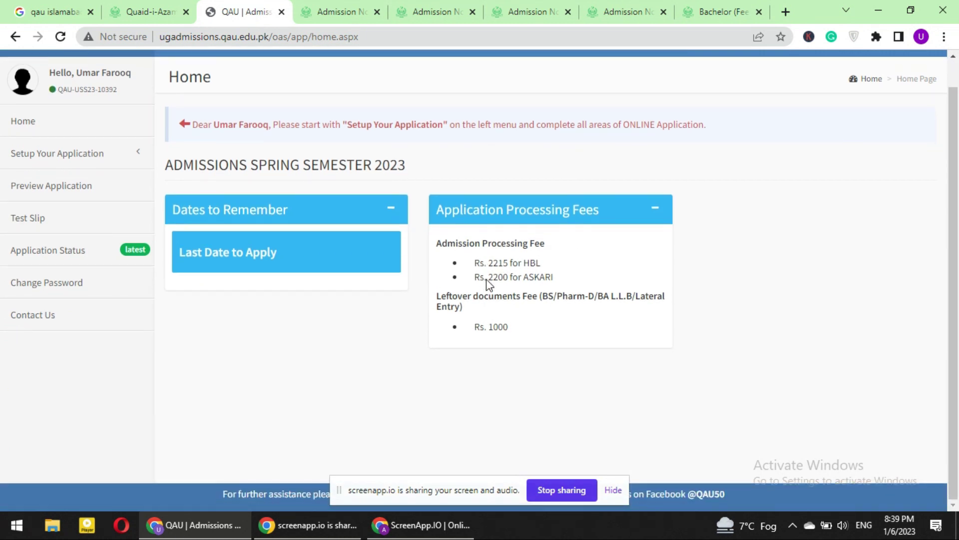
pyautogui.scroll(1, 488, 284)
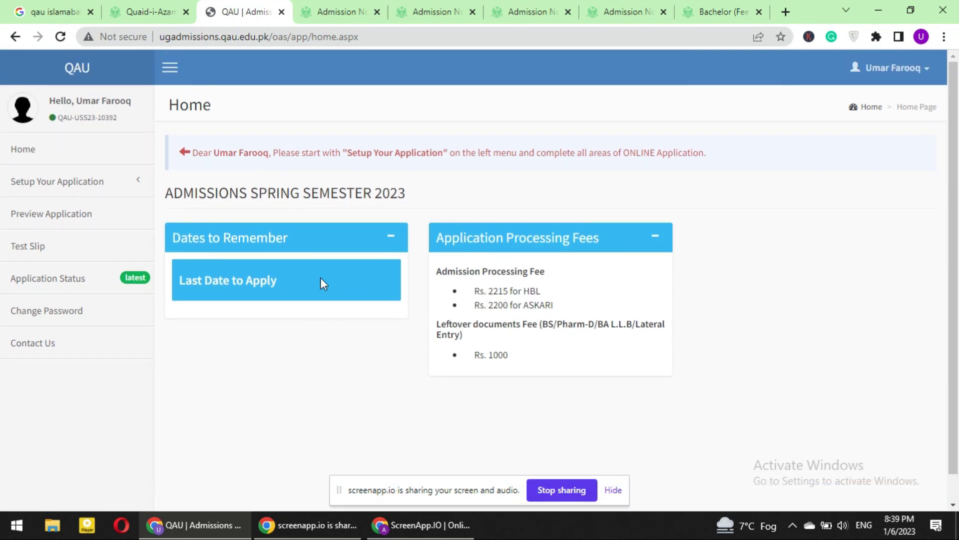
pyautogui.click(396, 240)
pyautogui.click(398, 241)
pyautogui.click(656, 249)
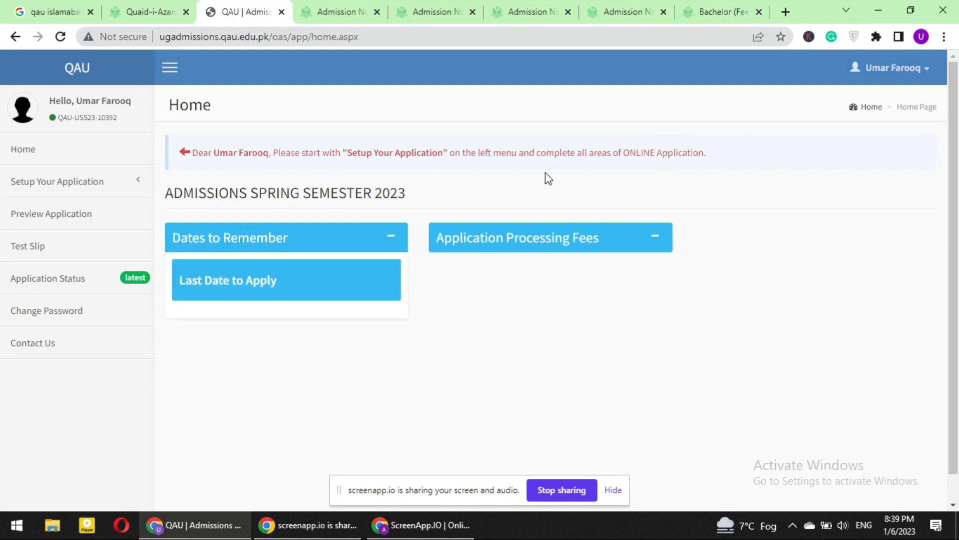
# Open Programme Choices in the application setup and select BS Chemistry (Self Finance) as the first programme.
pyautogui.click(58, 181)
pyautogui.click(65, 207)
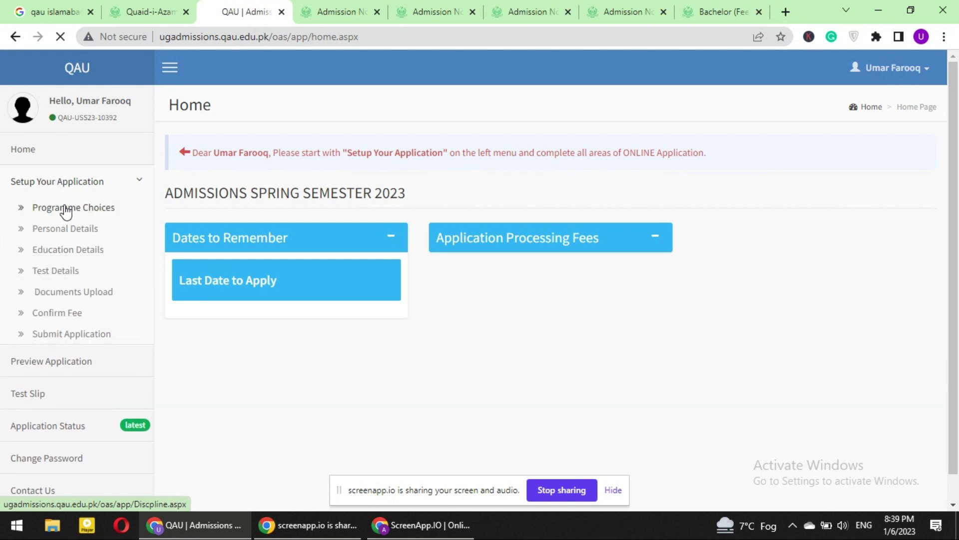
pyautogui.scroll(-1, 343, 364)
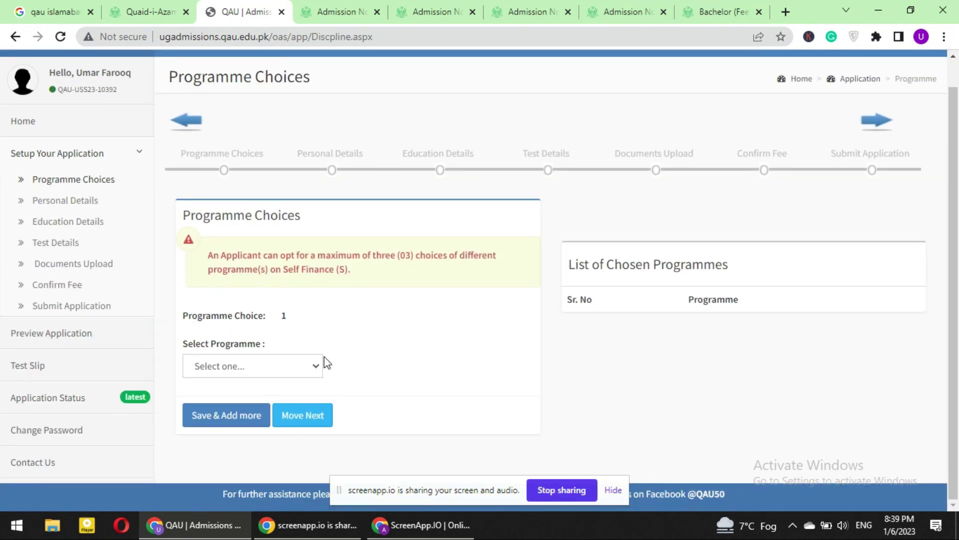
pyautogui.click(310, 372)
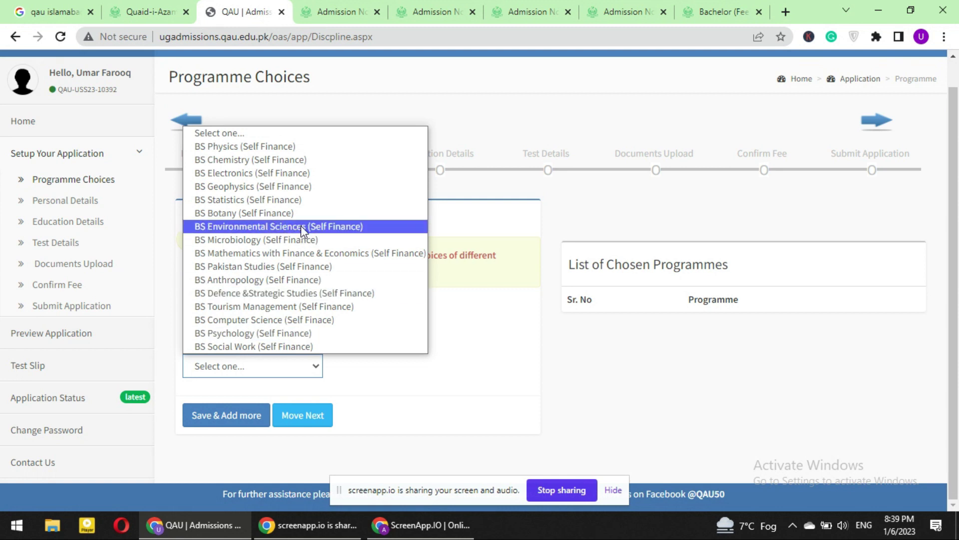
pyautogui.click(296, 160)
pyautogui.scroll(-1, 302, 325)
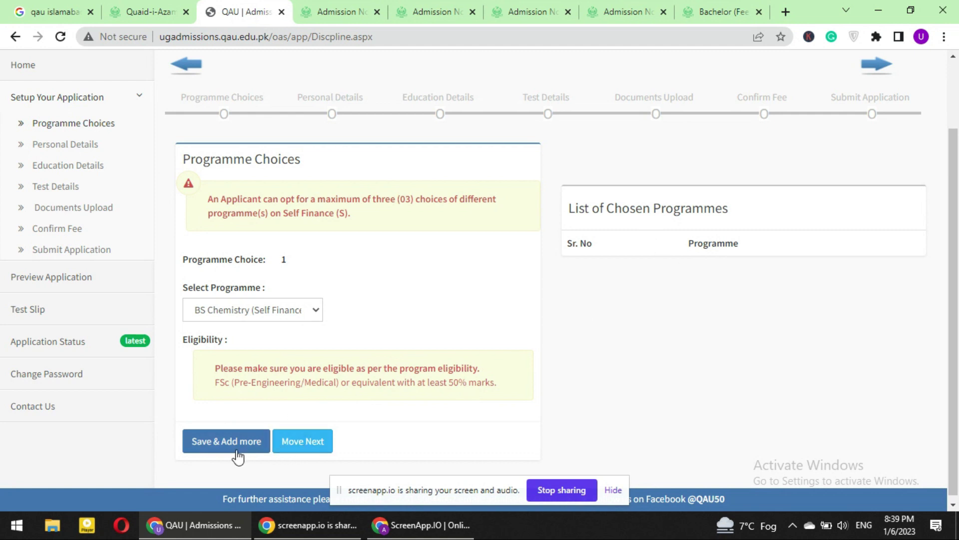
# Try to move to the next section, dismiss the error, and save BS Chemistry (Self Finance) to the chosen programmes.
pyautogui.click(294, 444)
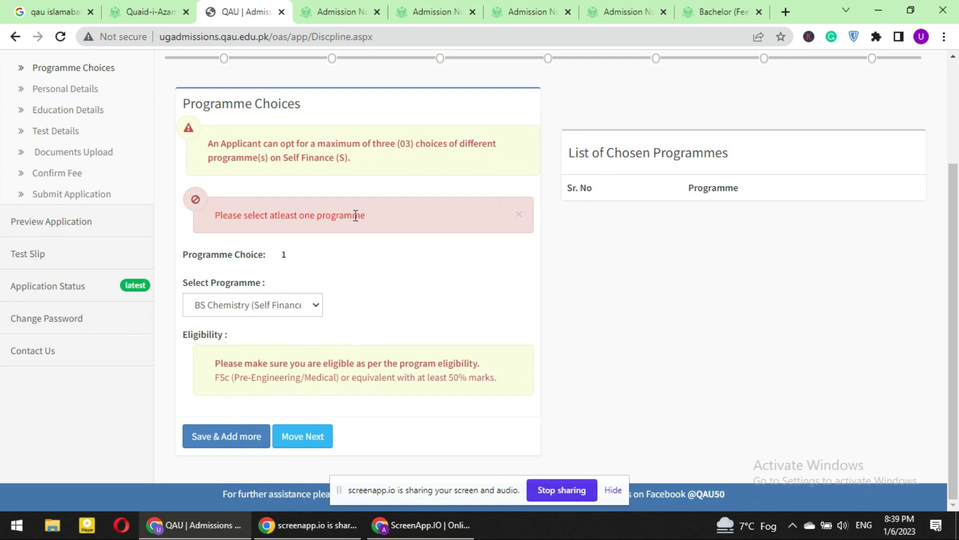
pyautogui.click(520, 214)
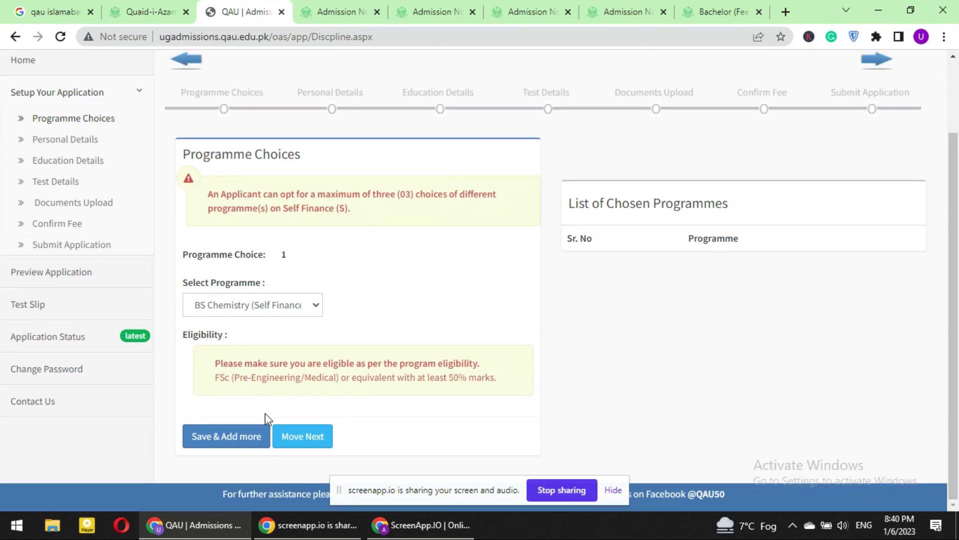
pyautogui.click(234, 443)
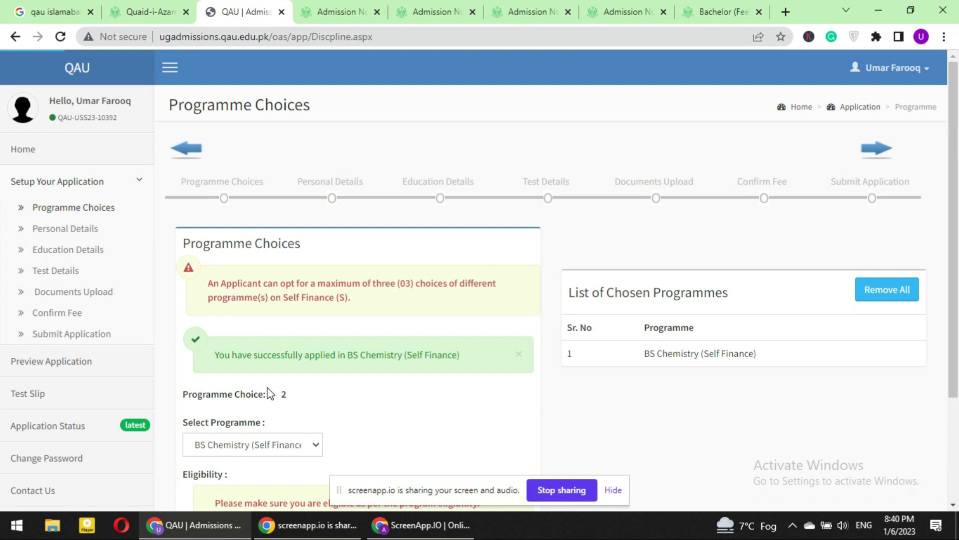
# Select BS Physics (Self Finance) as the second programme choice and move on to Personal Details.
pyautogui.click(287, 374)
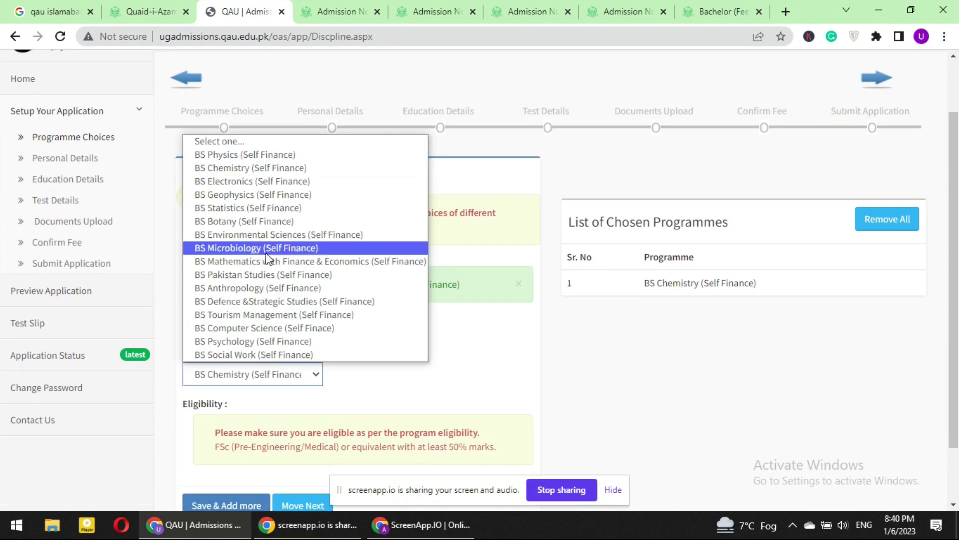
pyautogui.click(262, 155)
pyautogui.scroll(-2, 267, 337)
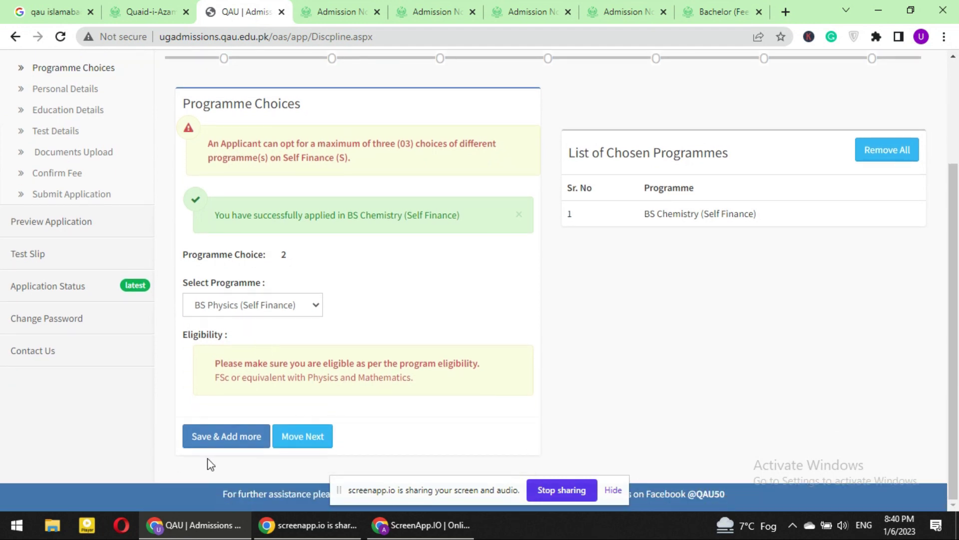
pyautogui.click(301, 443)
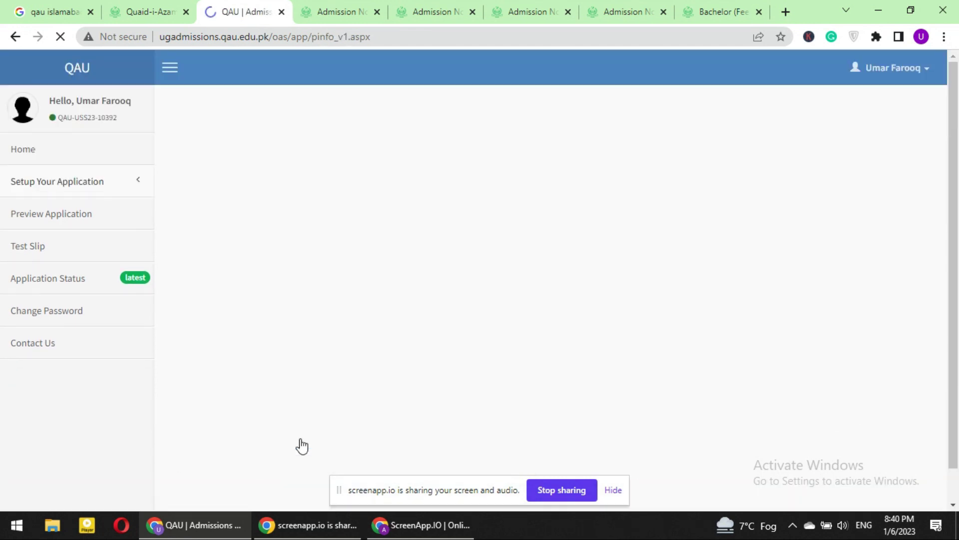
# Look over the Personal Details form, including the guardian's annual income field and the options for having been a QAU student.
pyautogui.scroll(-2, 302, 445)
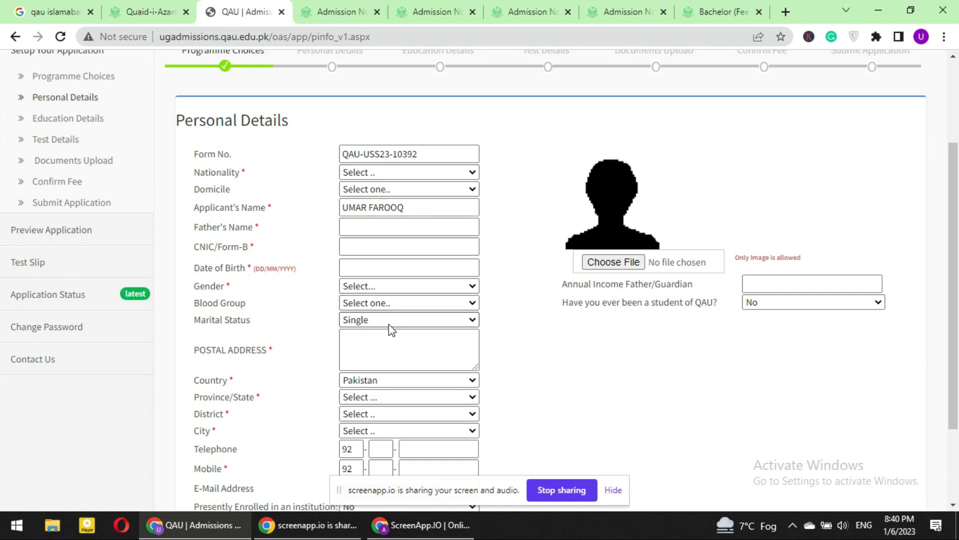
pyautogui.scroll(-1, 390, 330)
pyautogui.scroll(-1, 392, 329)
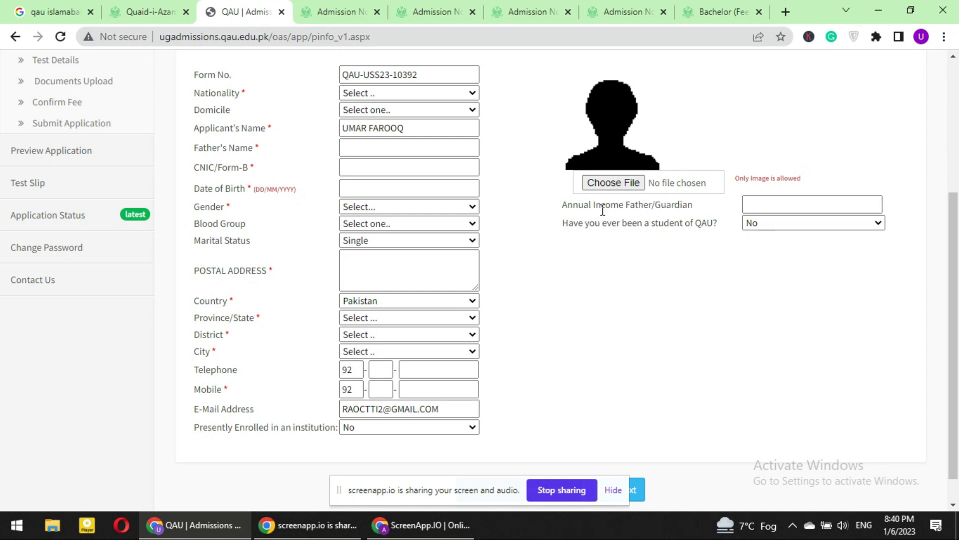
pyautogui.click(770, 208)
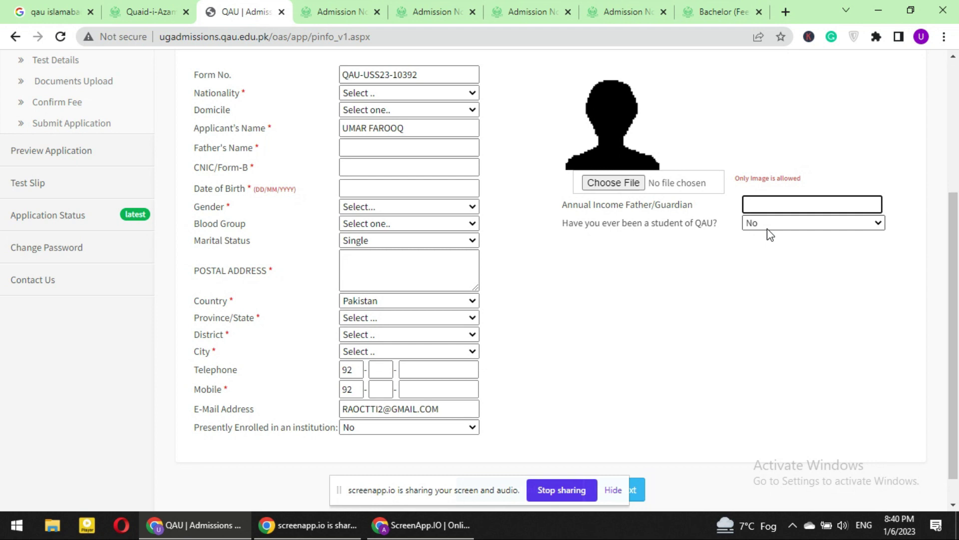
pyautogui.click(768, 226)
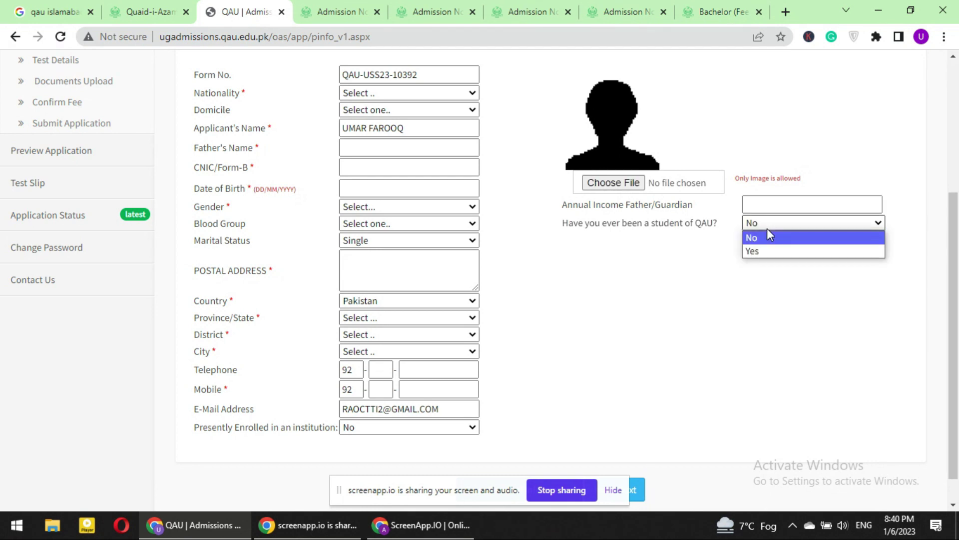
pyautogui.click(635, 303)
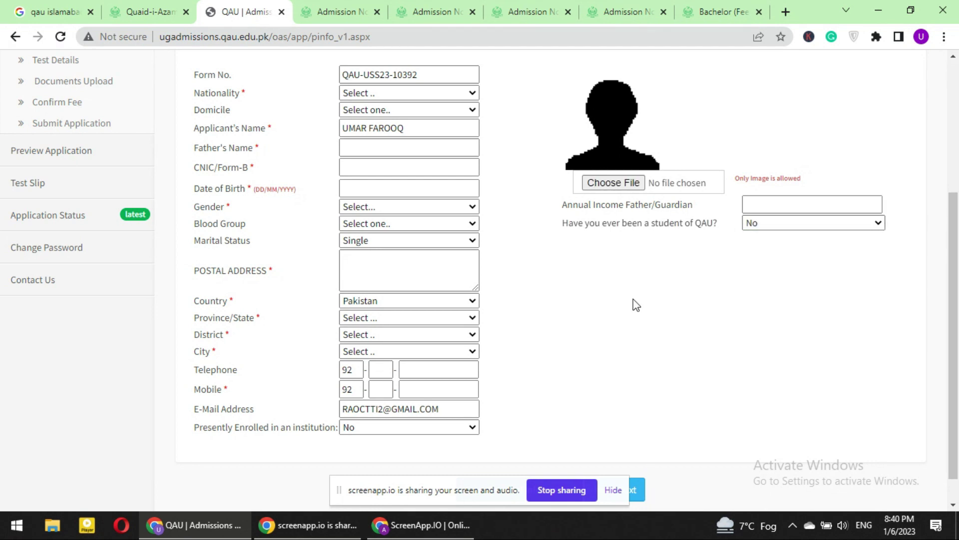
pyautogui.scroll(4, 633, 299)
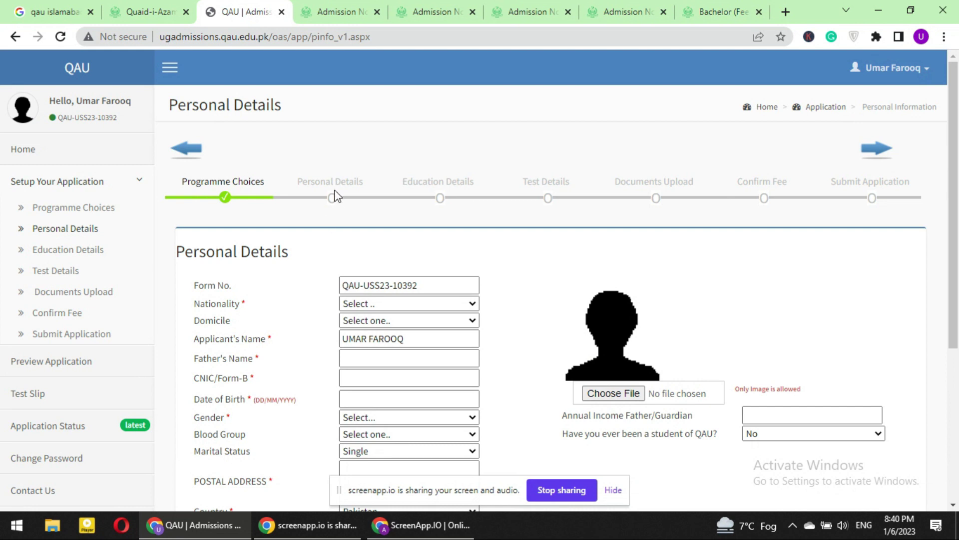
# Open Education Details, choose Matric/O-Level with Matric as the certificate title, and try to save the entry.
pyautogui.click(68, 253)
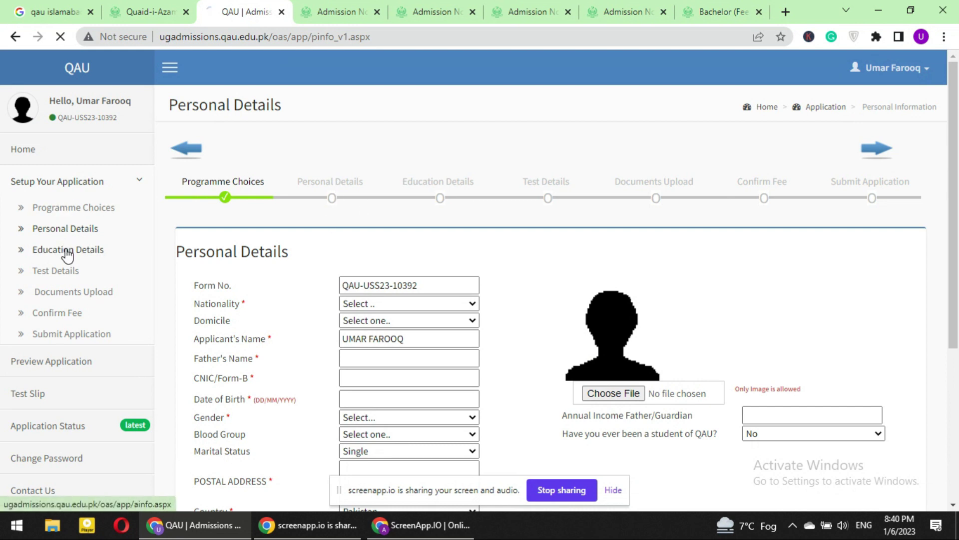
pyautogui.scroll(-6, 301, 296)
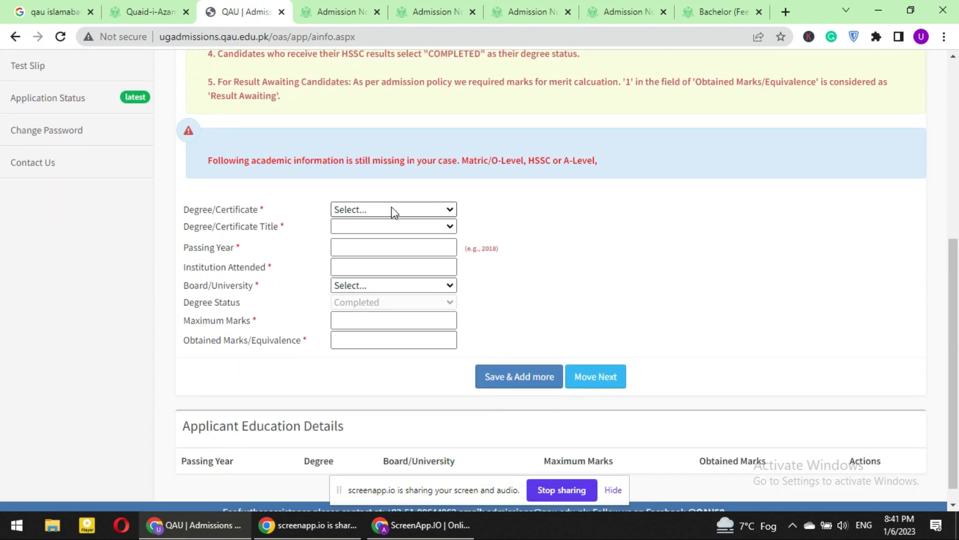
pyautogui.click(393, 209)
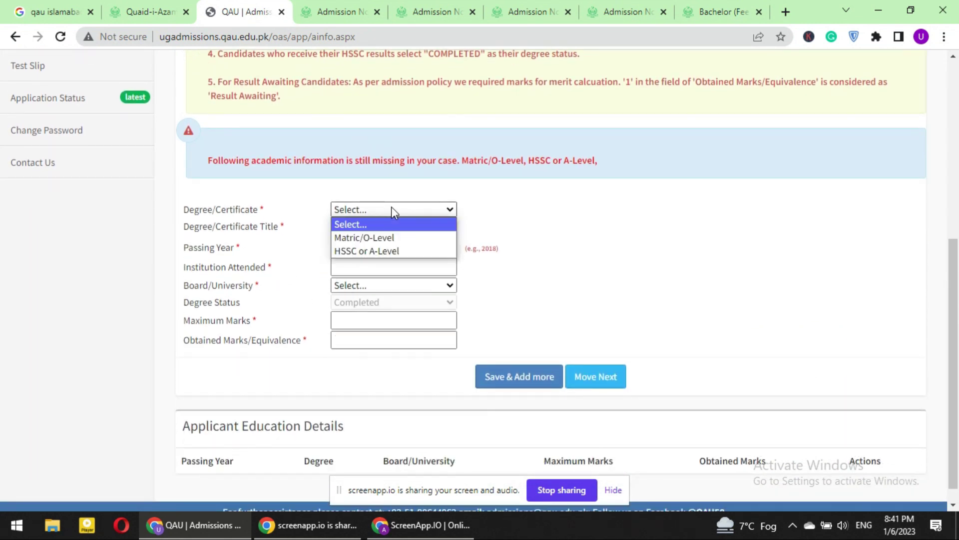
pyautogui.click(381, 238)
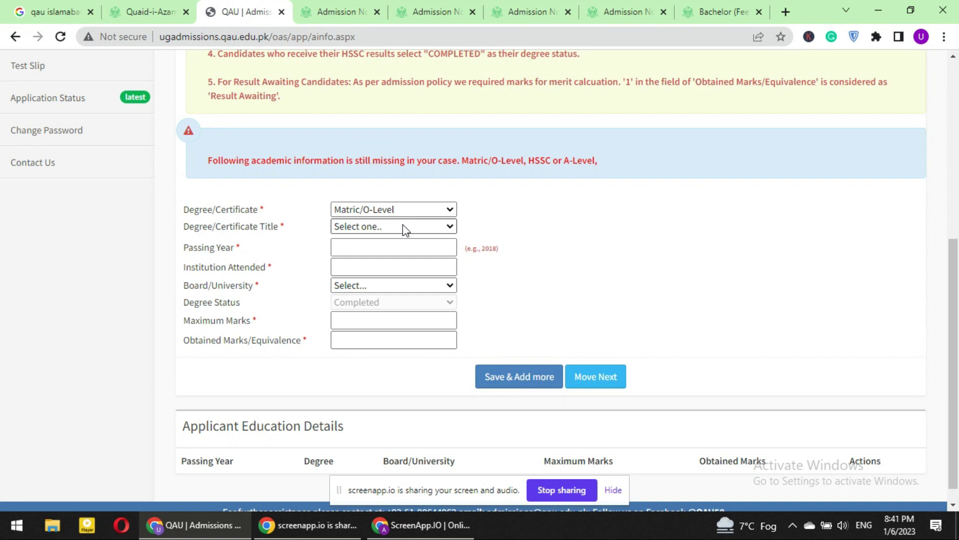
pyautogui.click(402, 226)
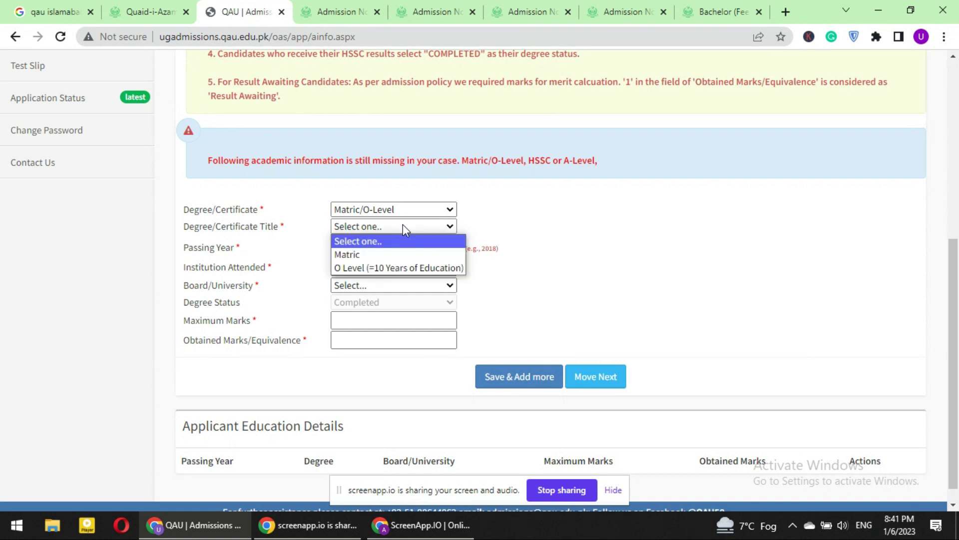
pyautogui.click(396, 255)
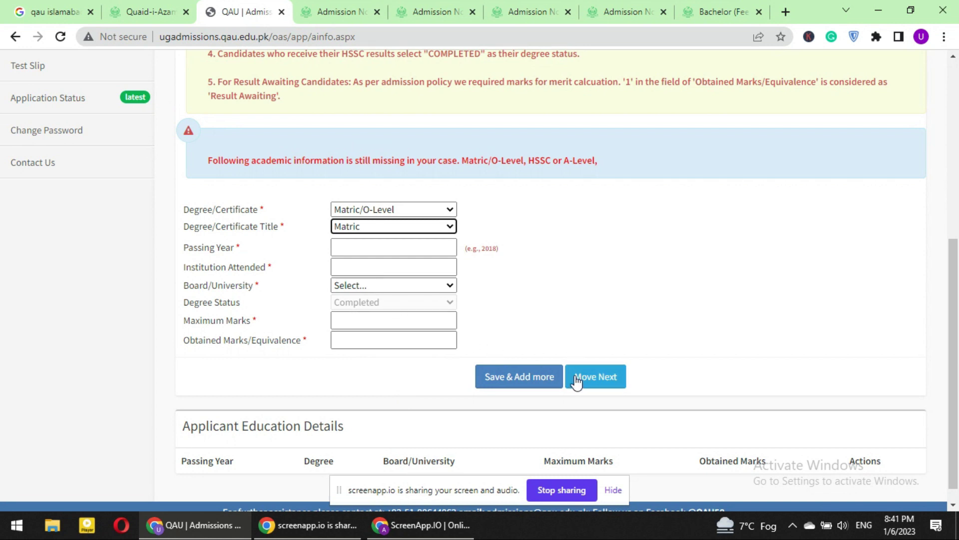
pyautogui.click(503, 385)
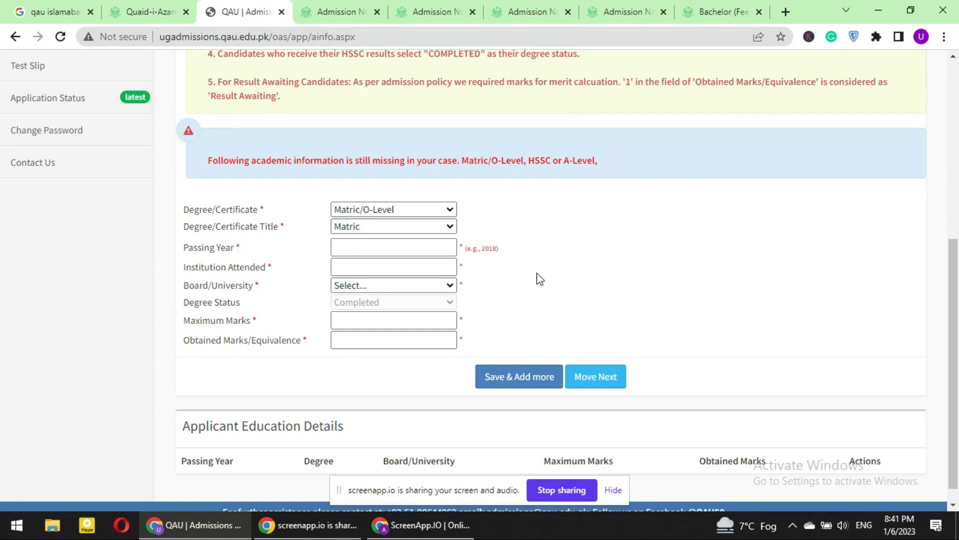
# Review the Education Details instructions, open Test Details, and look over the test, year, roll number and marks fields.
pyautogui.scroll(-1, 535, 278)
pyautogui.scroll(4, 535, 278)
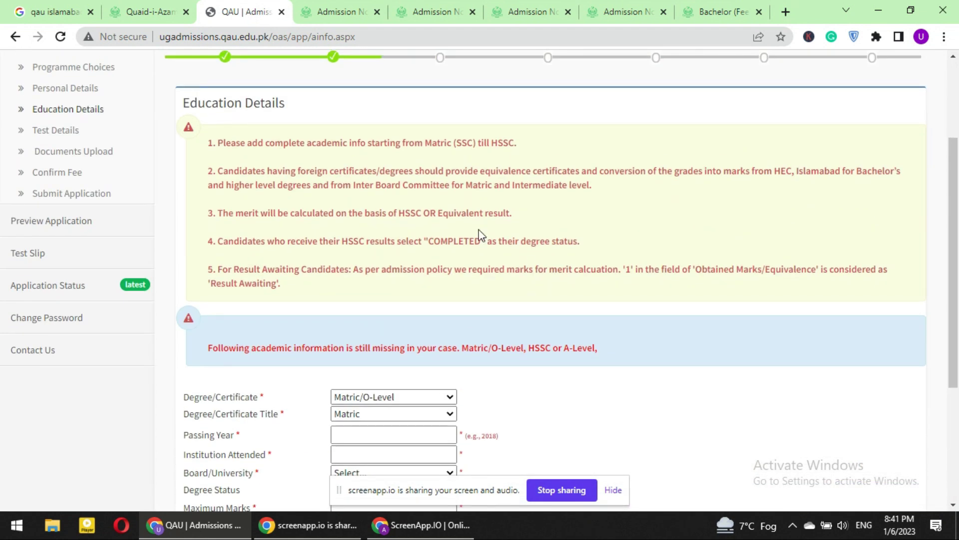
pyautogui.scroll(2, 60, 246)
pyautogui.click(60, 221)
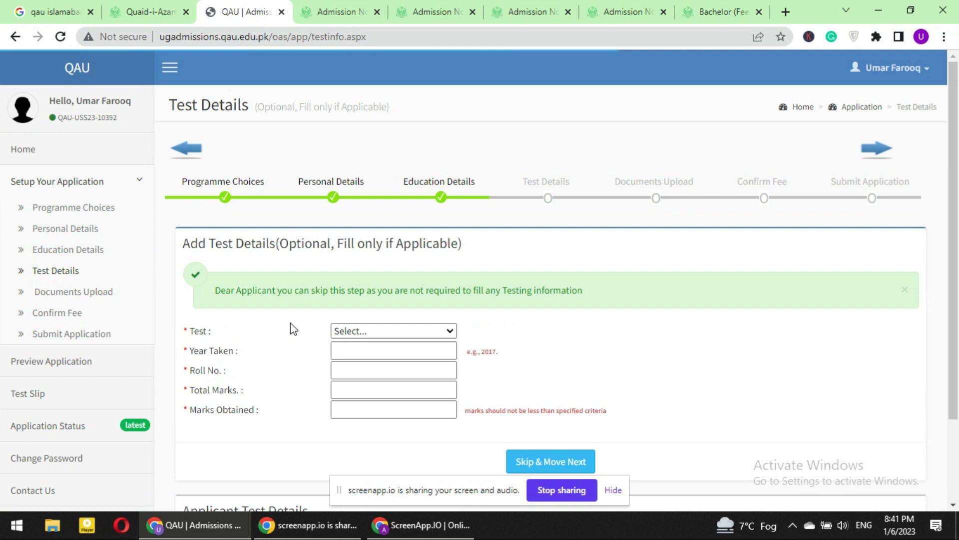
pyautogui.scroll(-1, 294, 328)
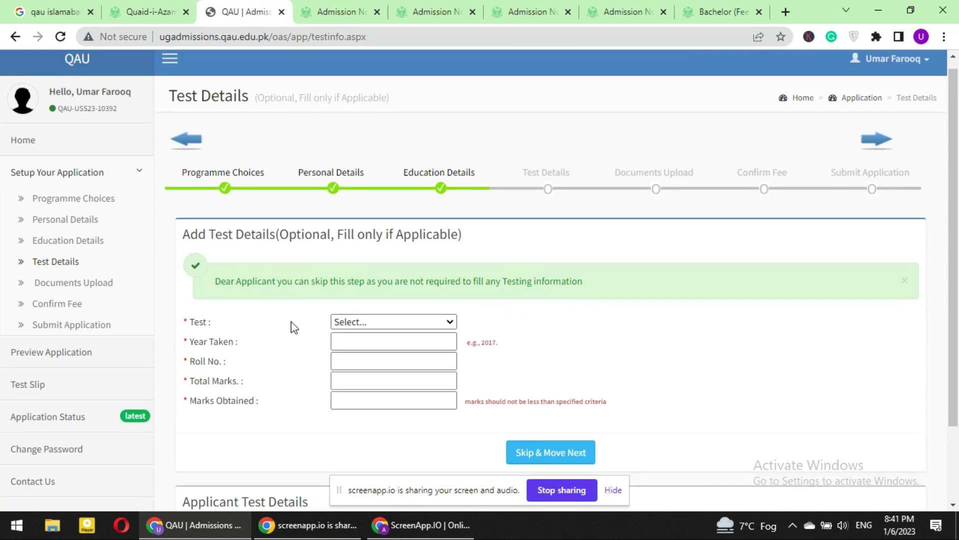
pyautogui.click(384, 320)
pyautogui.click(380, 321)
pyautogui.click(380, 321)
pyautogui.click(379, 321)
pyautogui.click(366, 342)
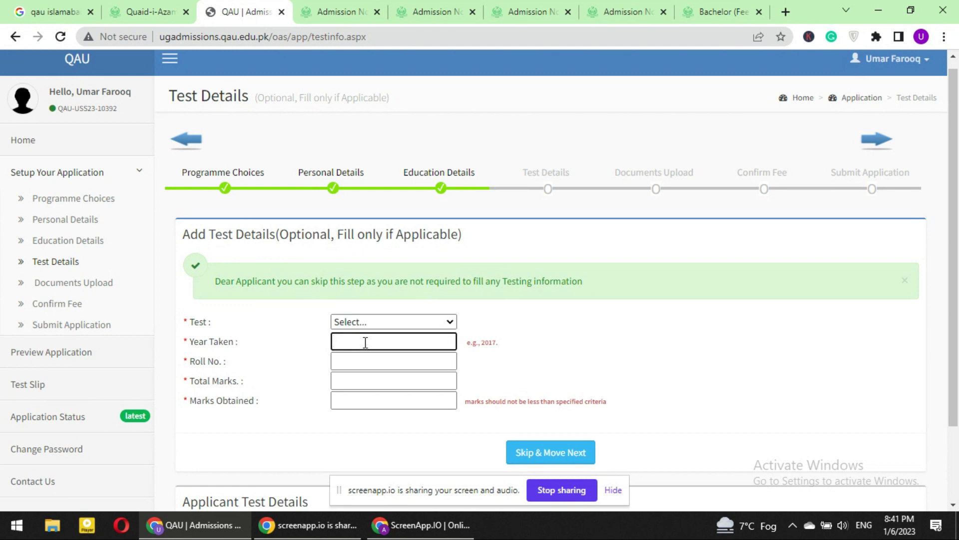
pyautogui.click(356, 363)
pyautogui.click(355, 388)
pyautogui.click(353, 397)
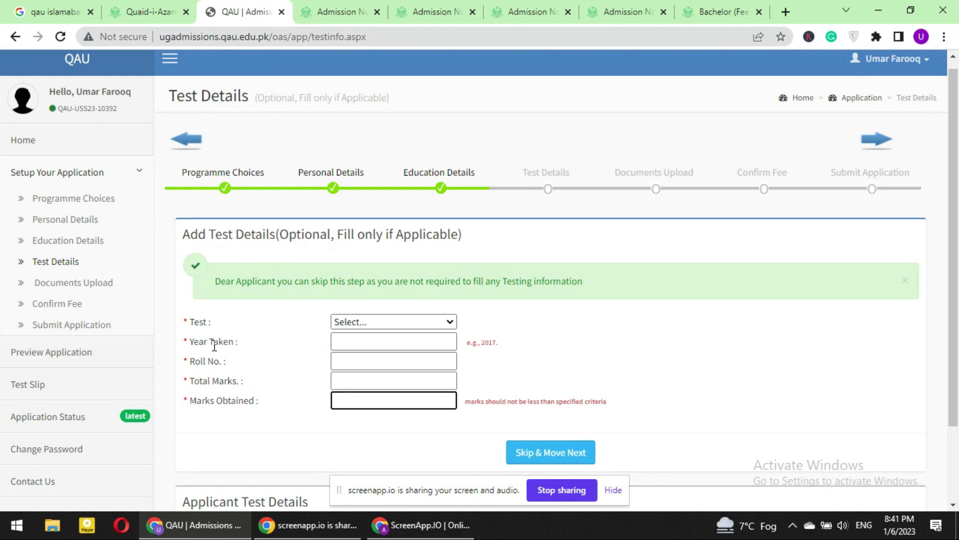
pyautogui.scroll(-1, 214, 344)
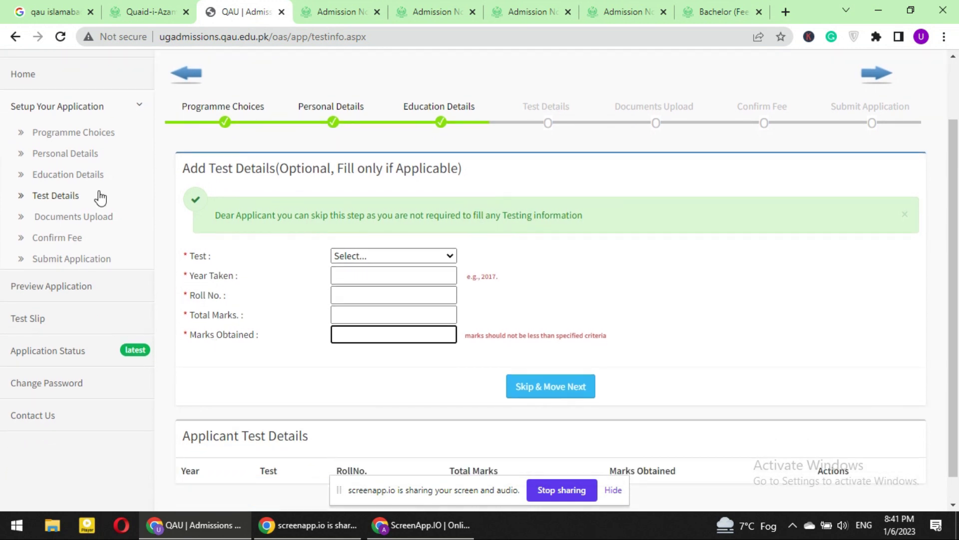
# Open Documents Upload, review the required documents, and open and close the file chooser for the SSC marks sheet.
pyautogui.click(76, 220)
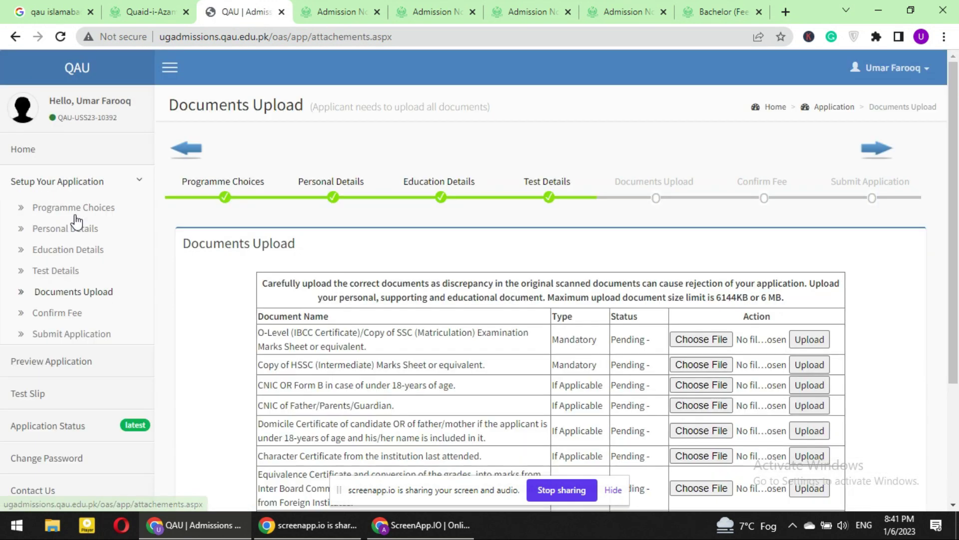
pyautogui.scroll(-3, 258, 330)
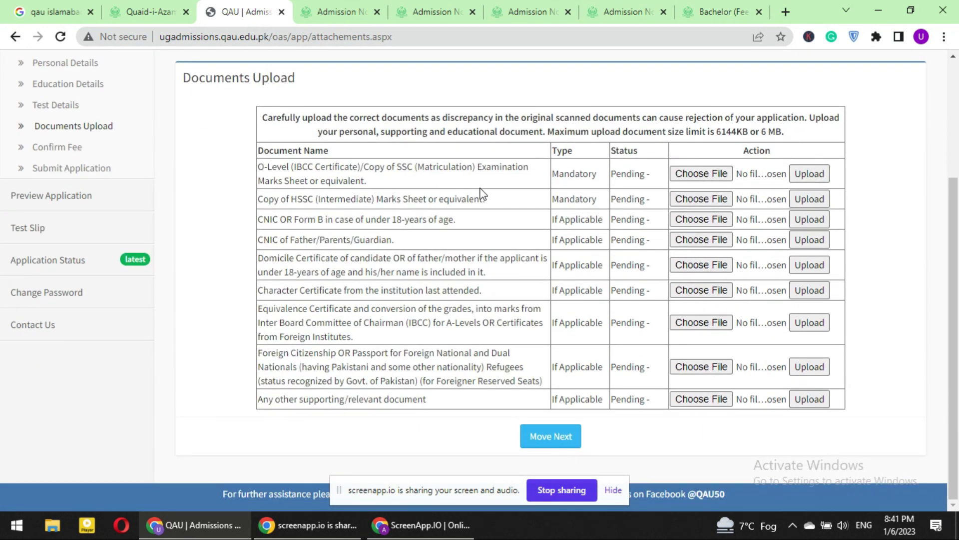
pyautogui.click(702, 174)
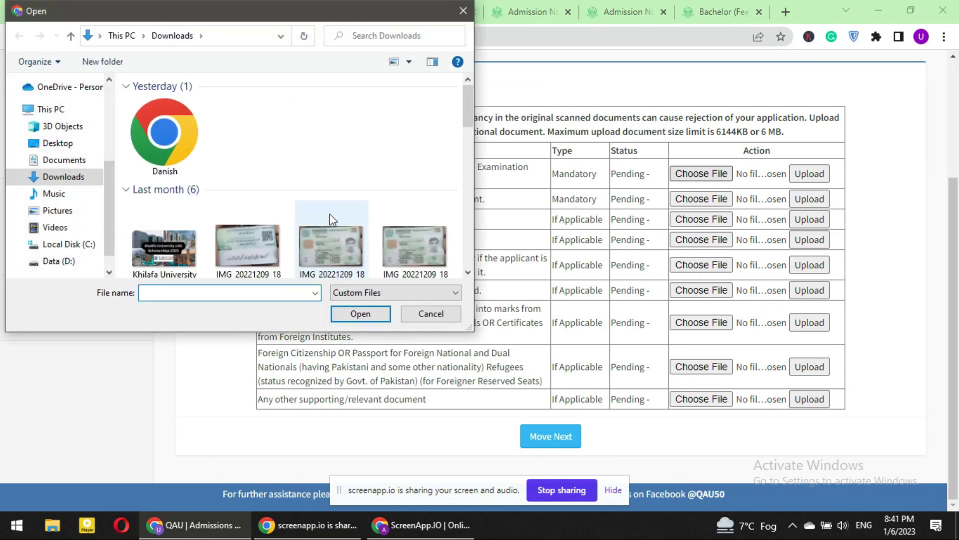
pyautogui.click(463, 11)
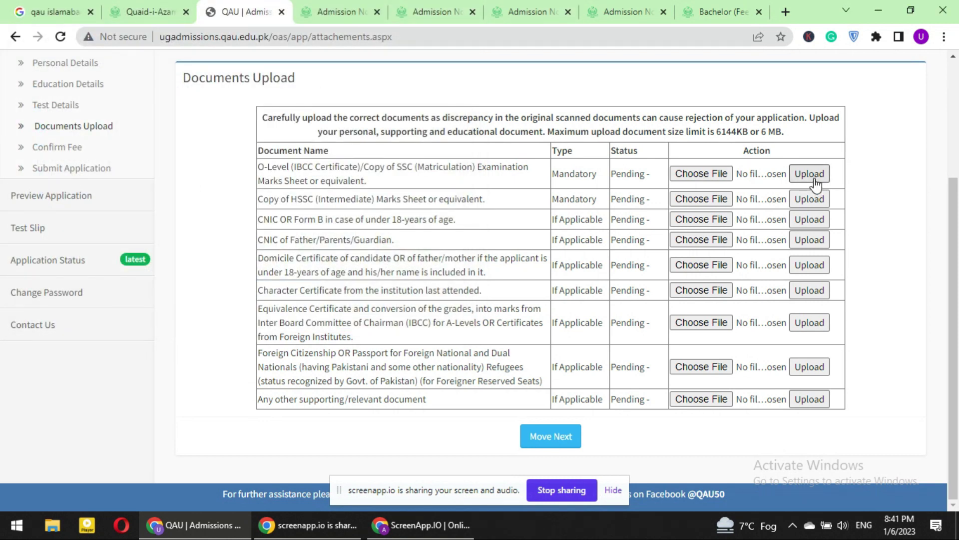
# Open Confirm Fee, generate the printable ASKARI bank fee challan, and review its deposit slip copies.
pyautogui.click(52, 150)
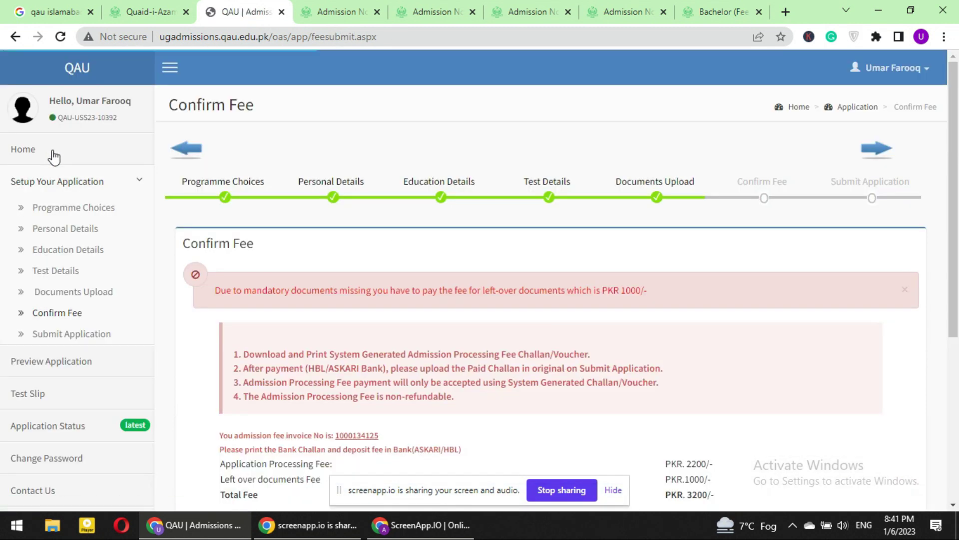
pyautogui.scroll(-2, 285, 222)
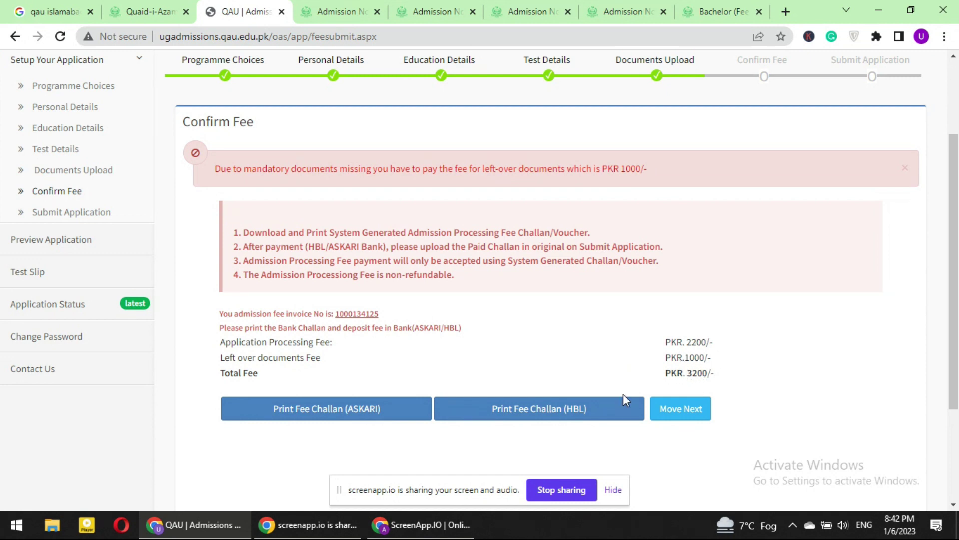
pyautogui.click(370, 422)
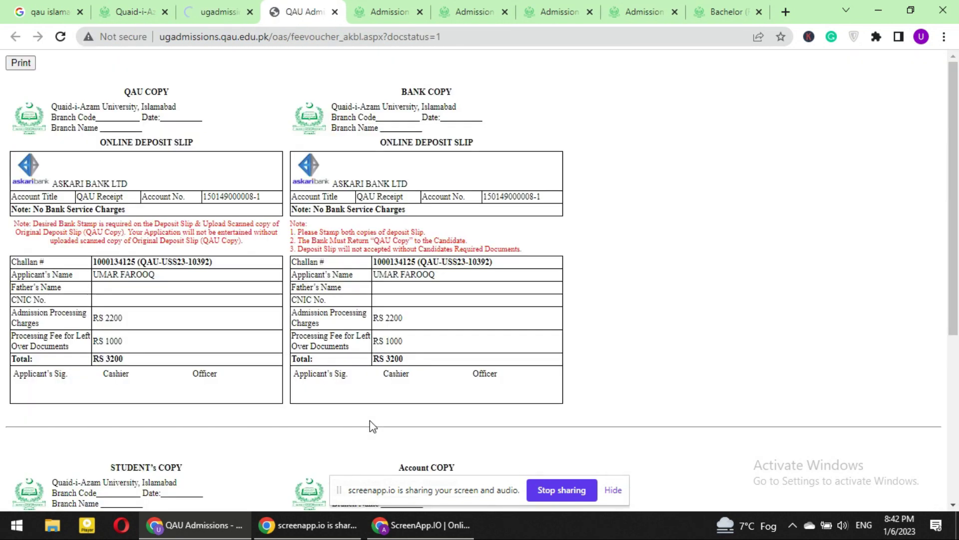
pyautogui.scroll(-1, 127, 230)
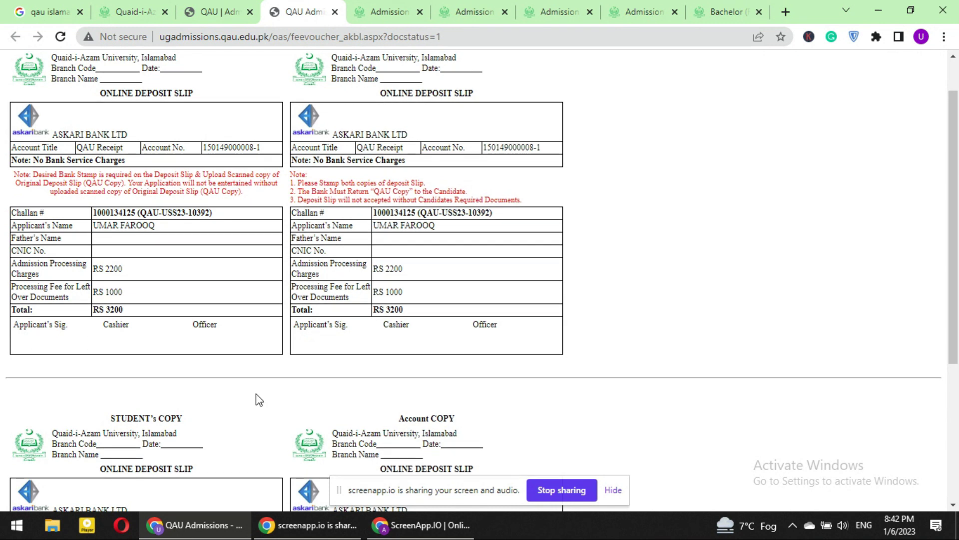
pyautogui.scroll(1, 256, 398)
# Return to the Confirm Fee page, check the ASKARI challan once more, and review the fee instructions and payment options.
pyautogui.click(237, 16)
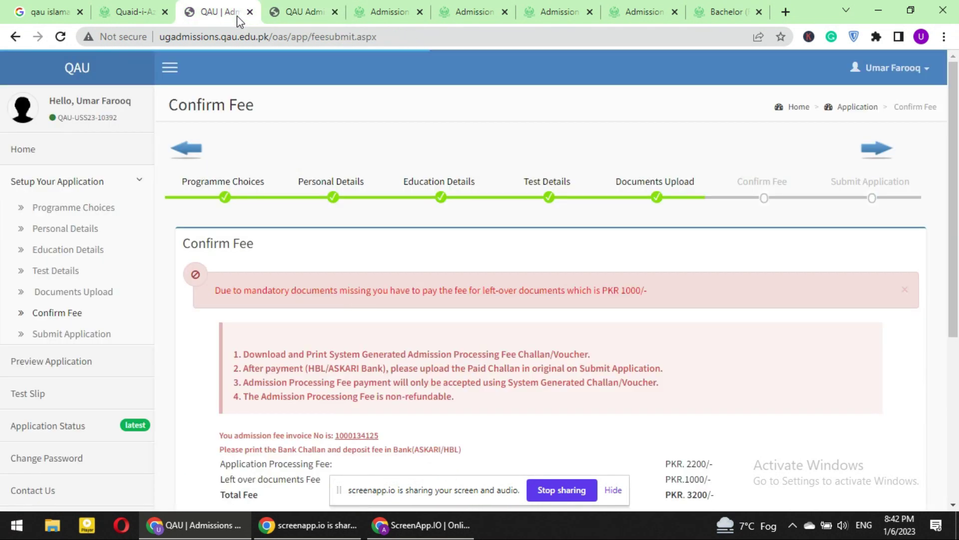
pyautogui.click(280, 10)
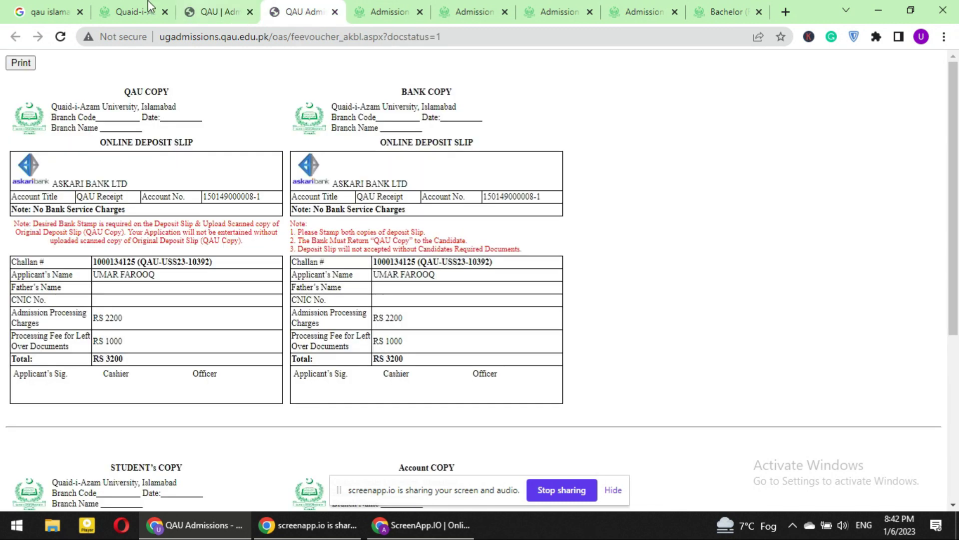
pyautogui.click(229, 7)
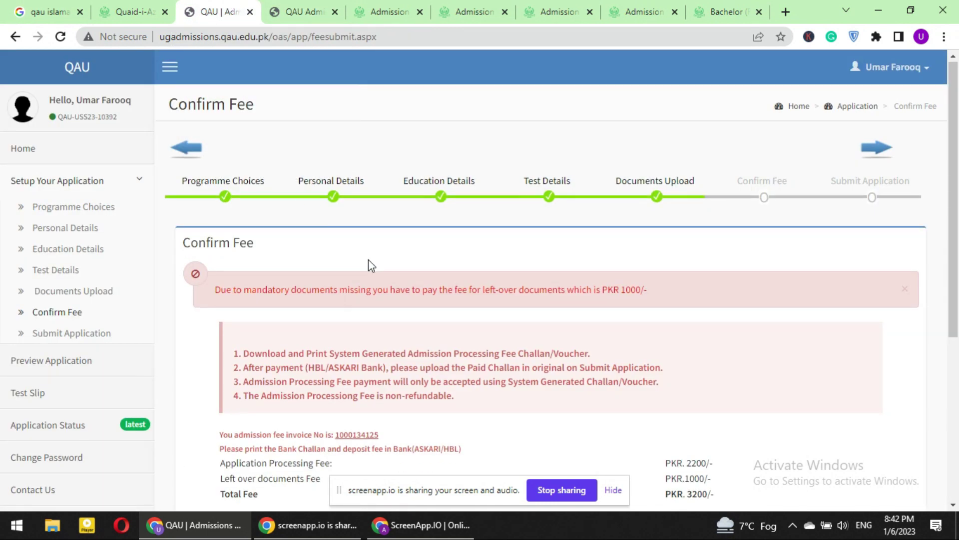
pyautogui.scroll(-5, 367, 259)
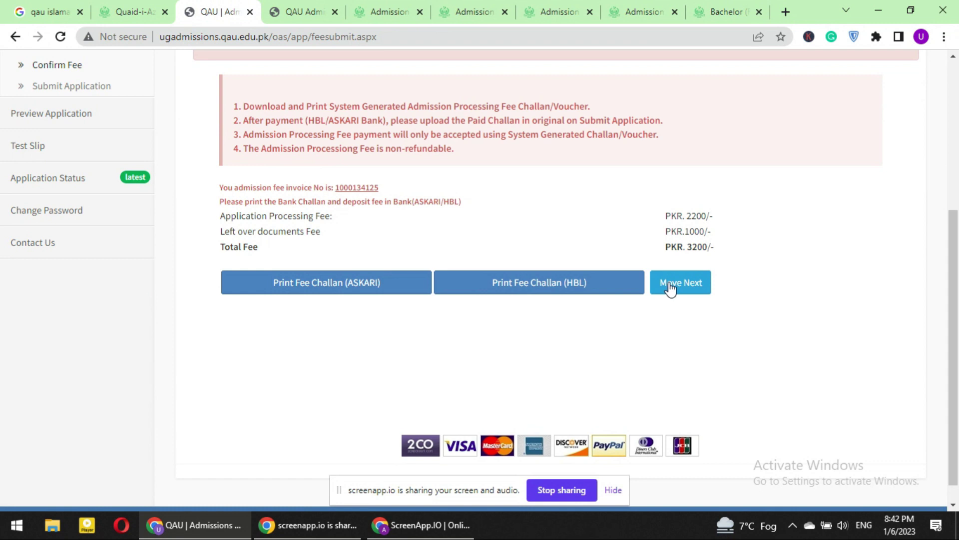
pyautogui.scroll(2, 670, 287)
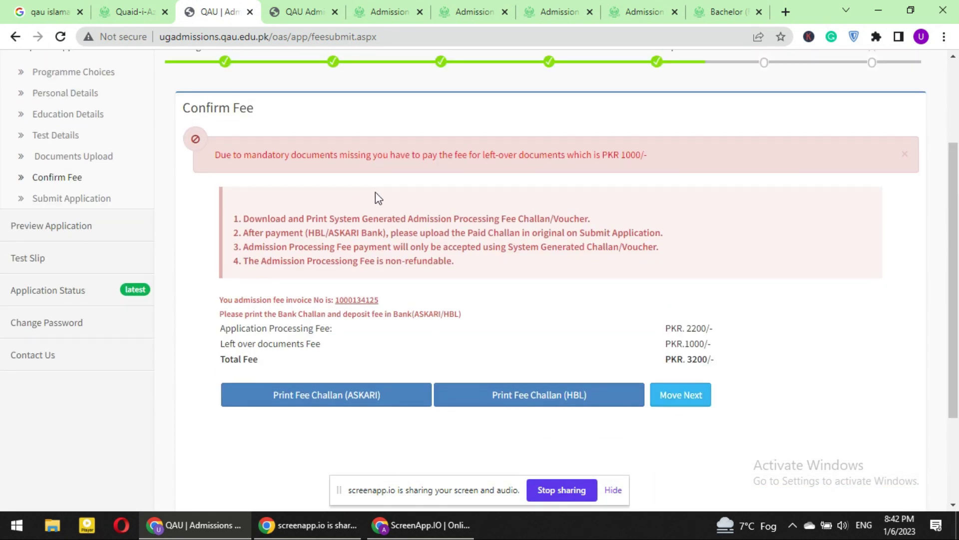
# Open Submit Application and review the personal details, chosen programmes, uploaded documents, fee slip upload and undertaking sections.
pyautogui.click(94, 198)
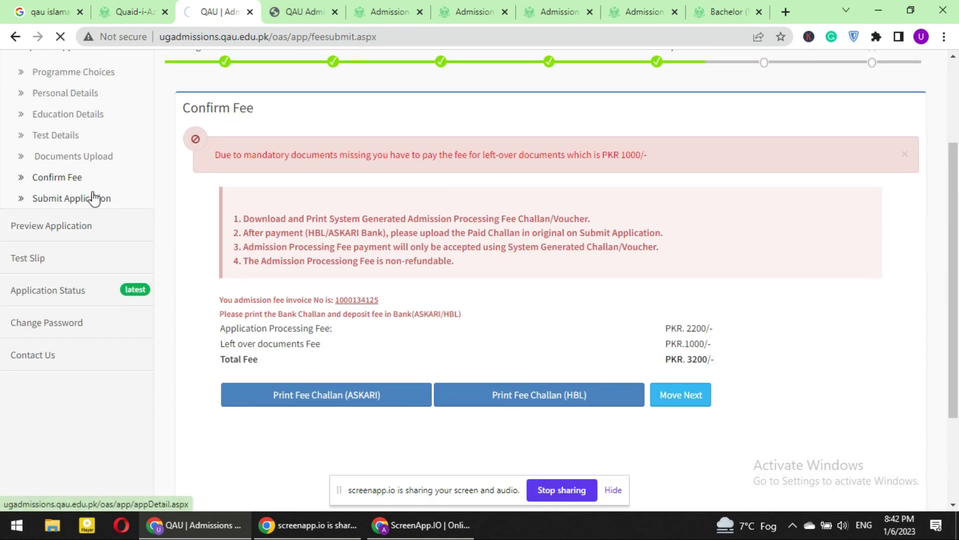
pyautogui.scroll(-3, 285, 301)
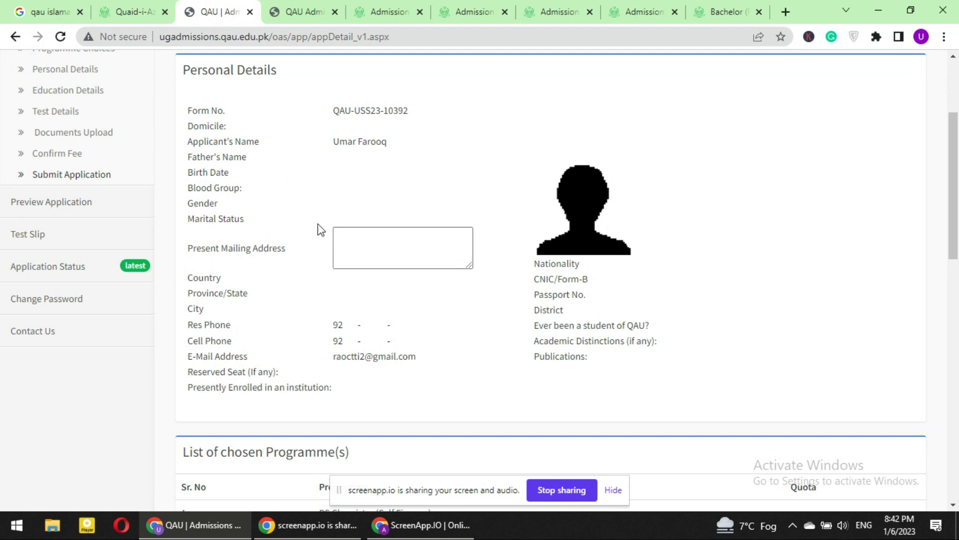
pyautogui.click(369, 244)
pyautogui.scroll(-3, 581, 332)
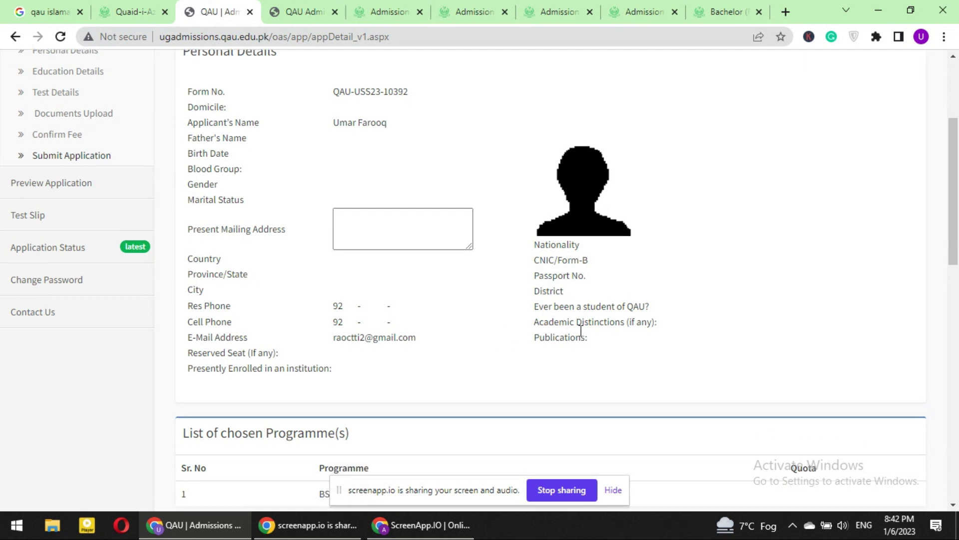
pyautogui.scroll(-6, 580, 330)
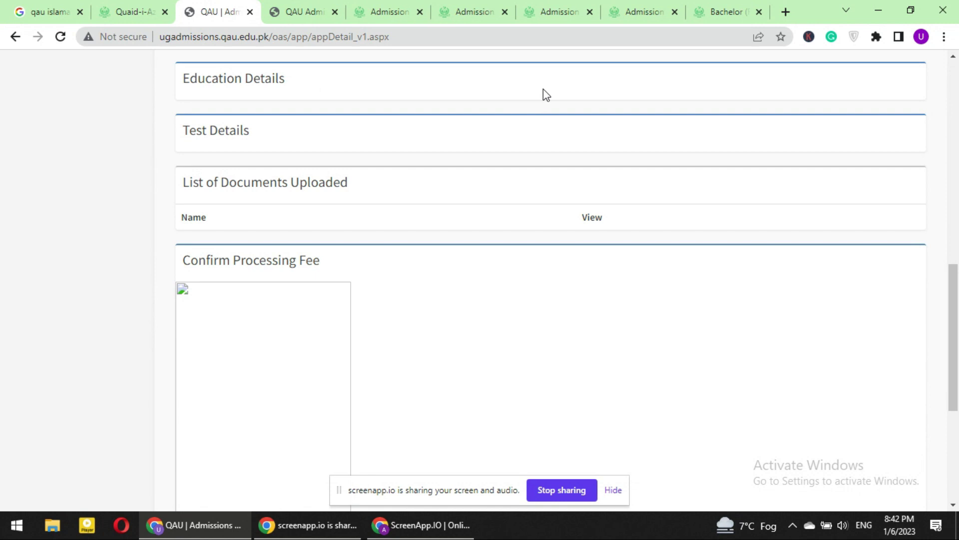
pyautogui.scroll(1, 546, 95)
pyautogui.scroll(-6, 546, 95)
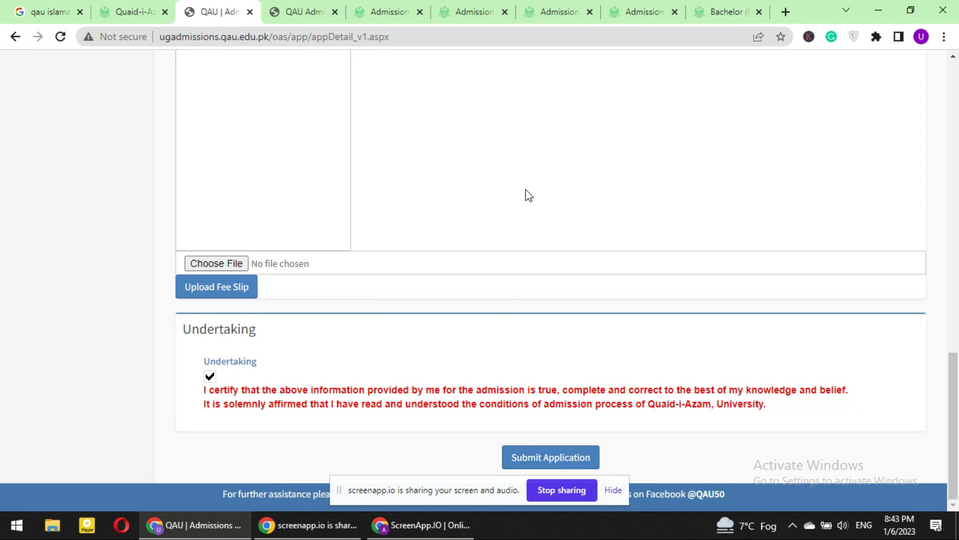
pyautogui.scroll(20, 526, 190)
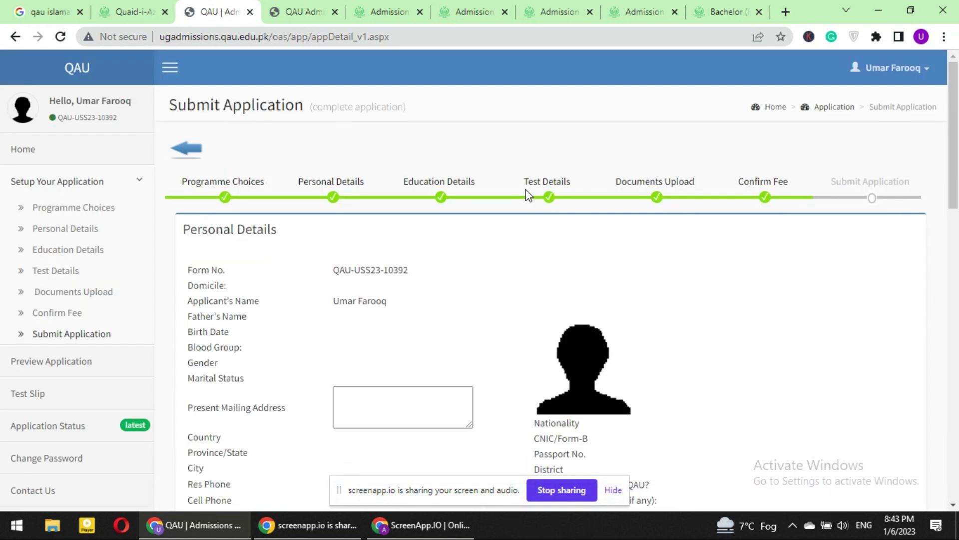
pyautogui.scroll(-2, 526, 190)
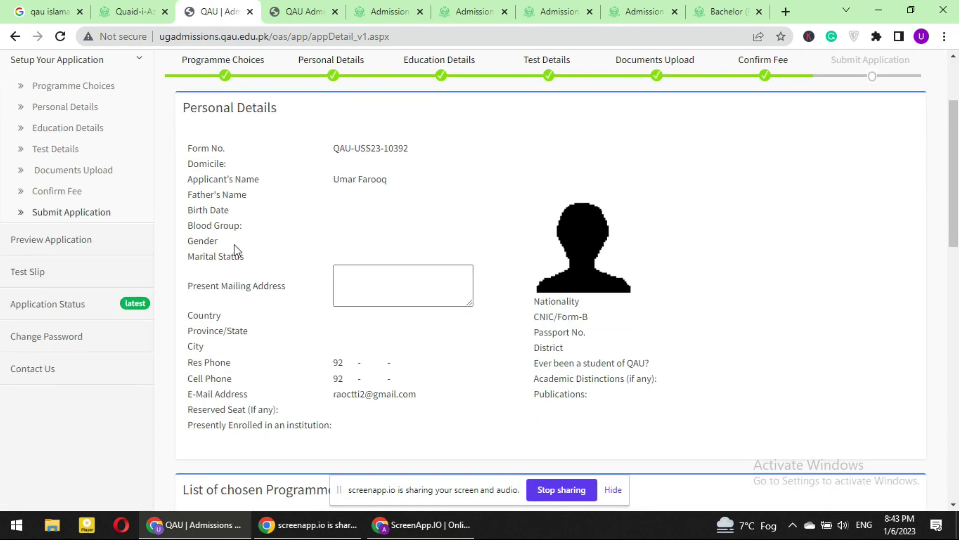
# Open the application preview, point out the Test Slip entry, and view the Application Status page.
pyautogui.click(65, 243)
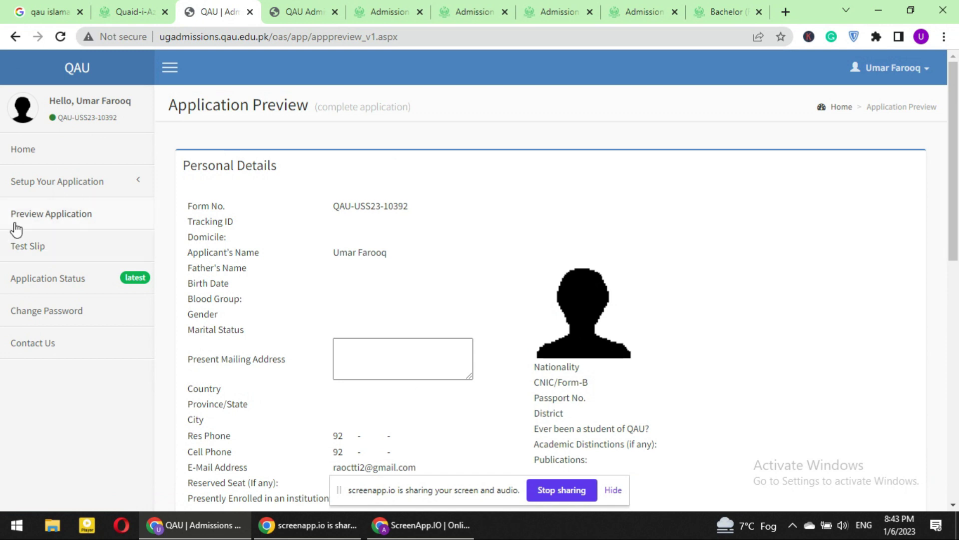
pyautogui.tripleClick(31, 245)
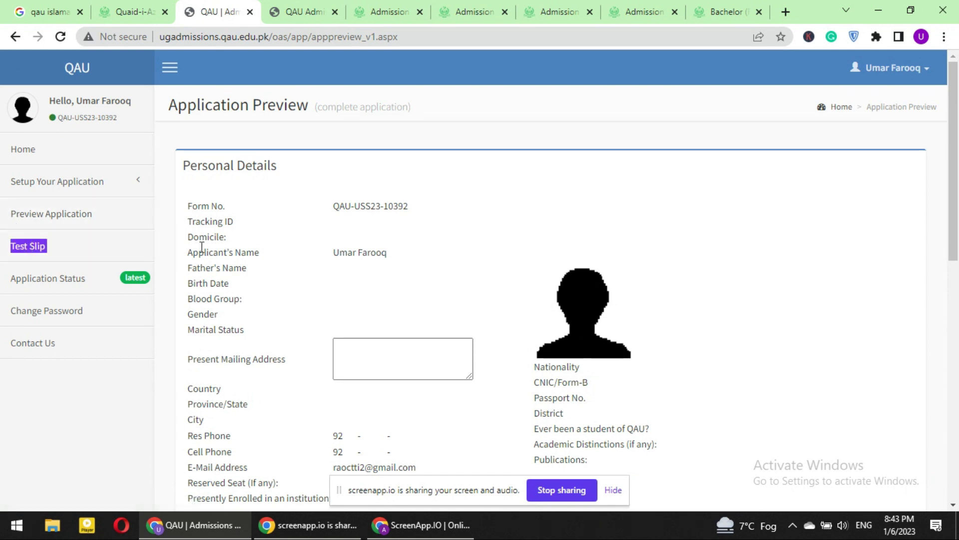
pyautogui.click(81, 288)
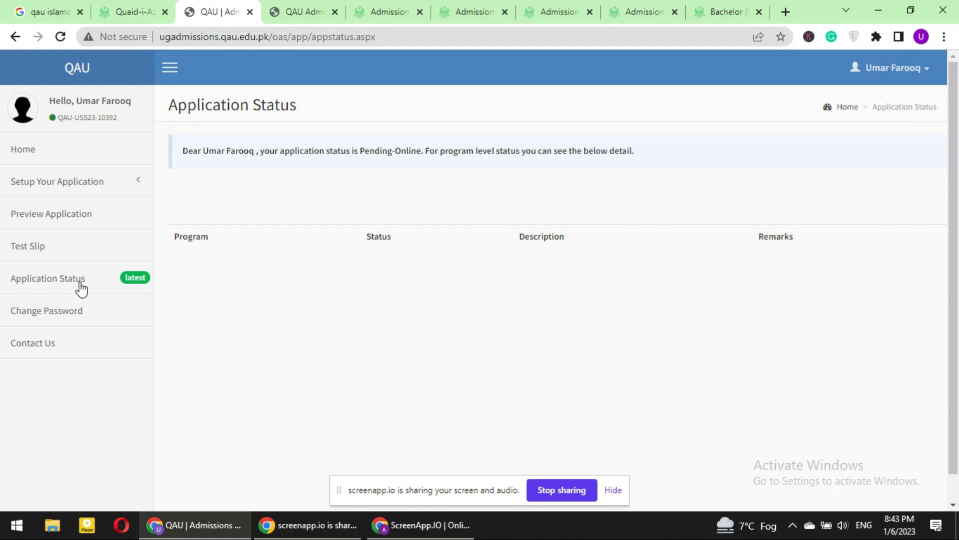
# Open Change Password and look over the current and new password fields without entering anything.
pyautogui.click(64, 314)
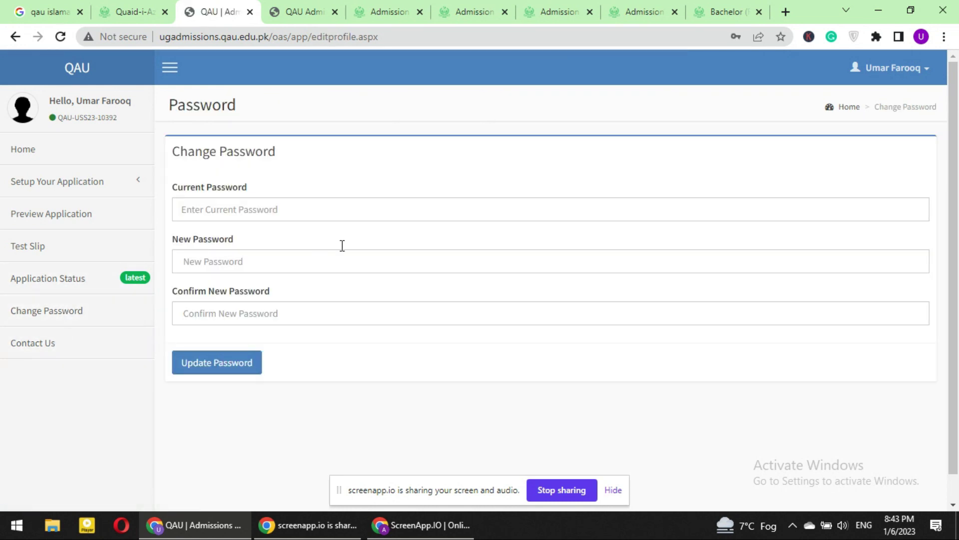
pyautogui.click(329, 219)
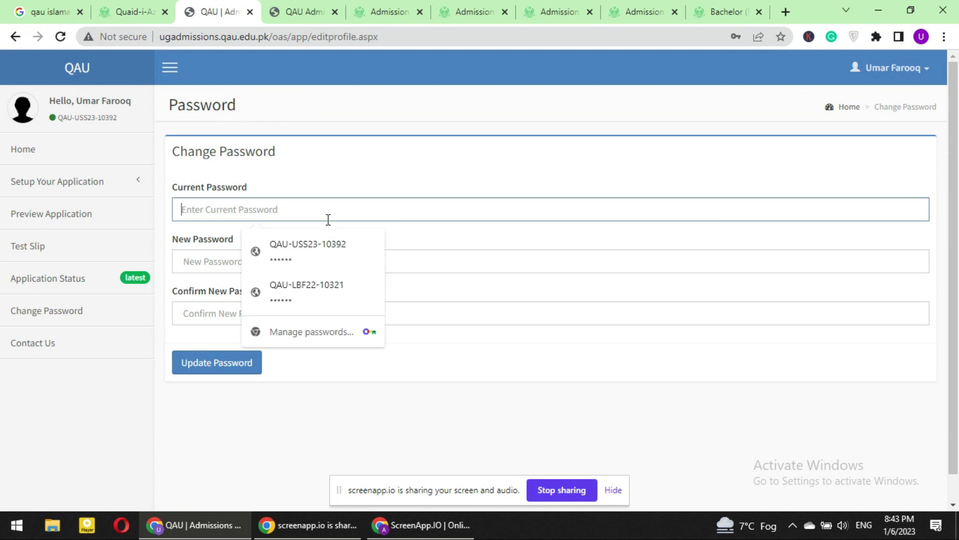
pyautogui.click(418, 256)
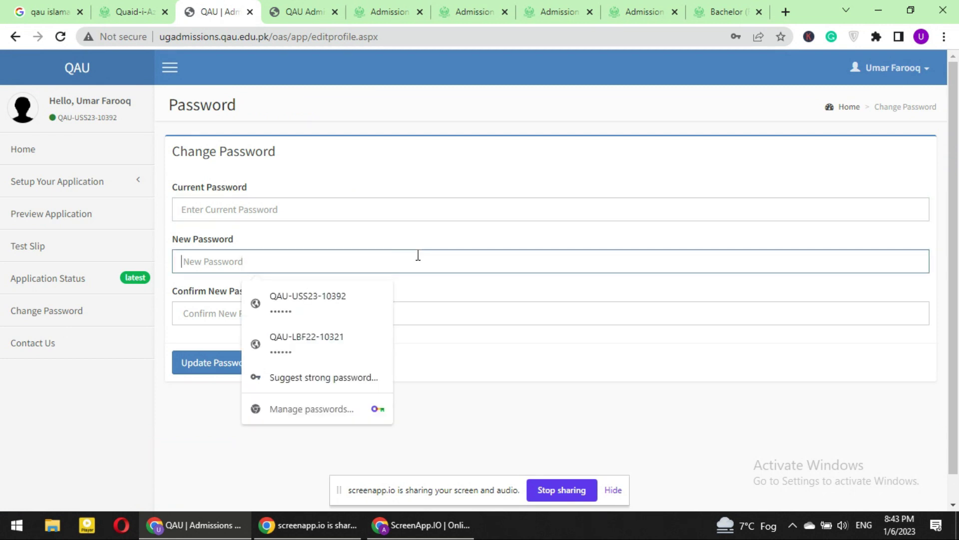
pyautogui.click(526, 364)
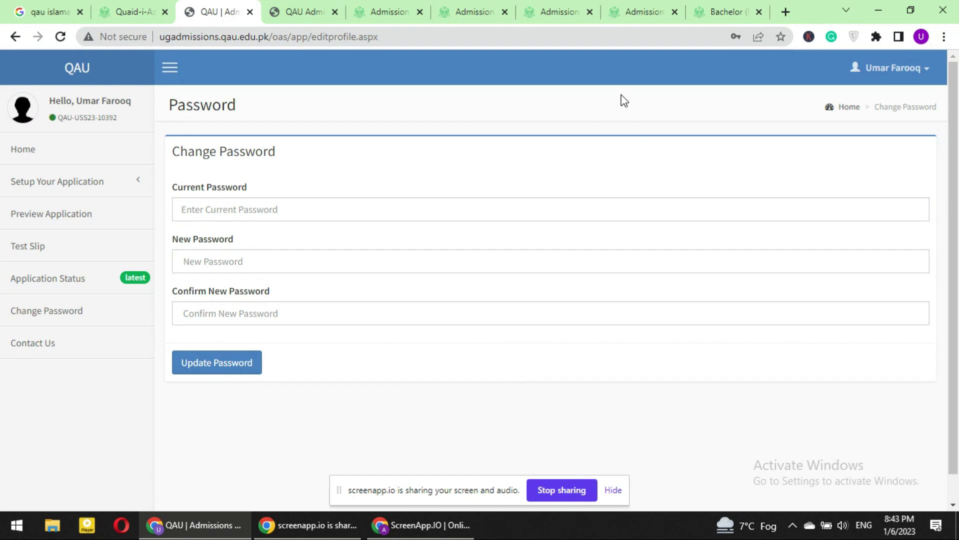
# Switch to the Bachelor fee structure page and review the fees for Management Sciences, Computer Science, IT, Pharm-D and law programmes.
pyautogui.click(703, 11)
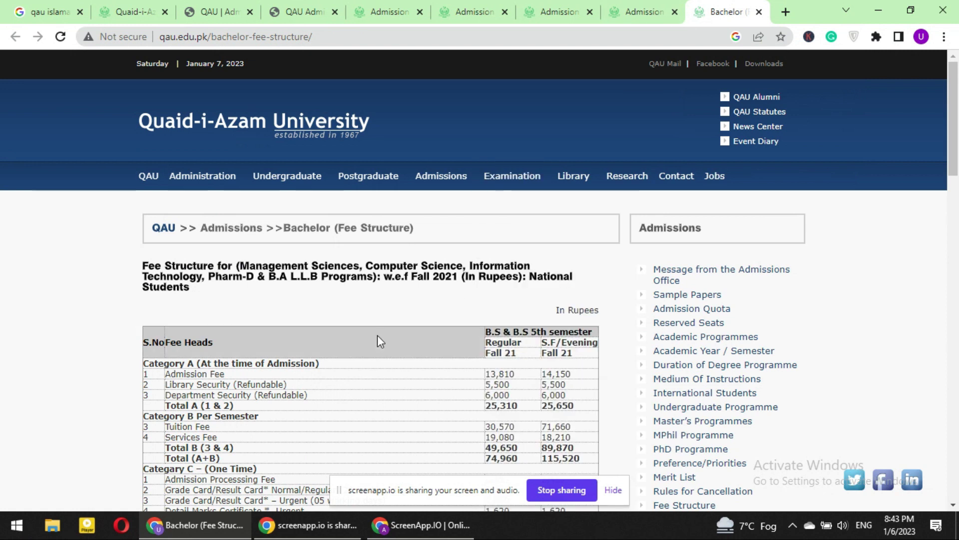
pyautogui.scroll(-3, 377, 335)
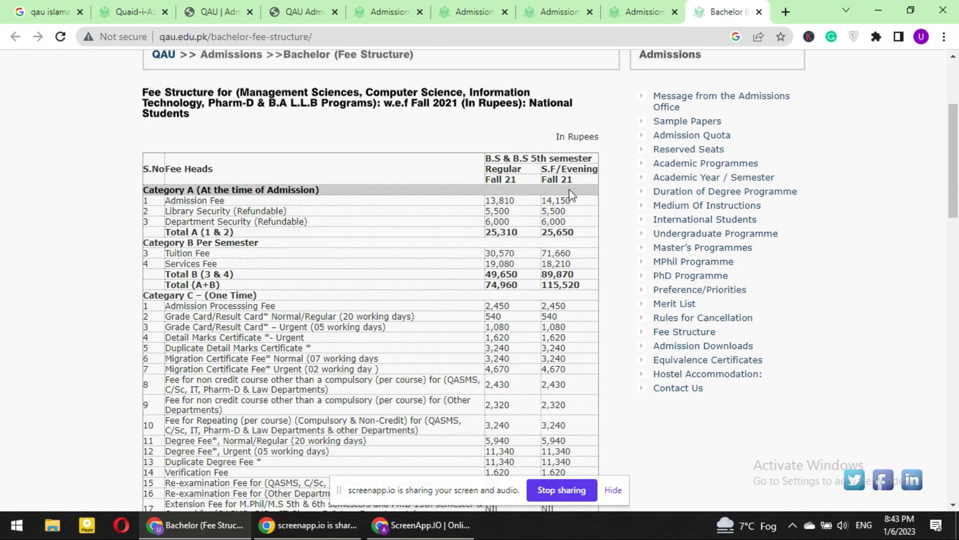
pyautogui.scroll(-1, 479, 220)
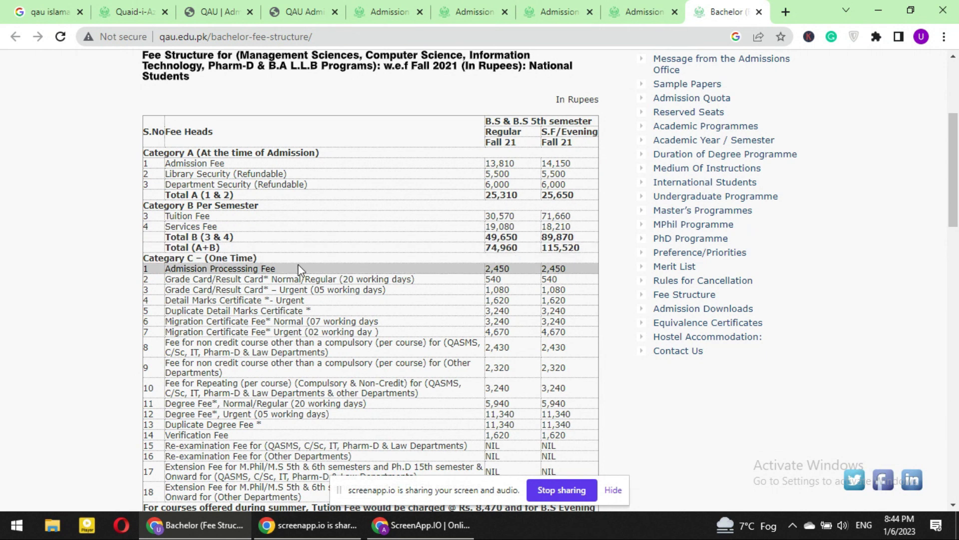
pyautogui.scroll(-2, 283, 231)
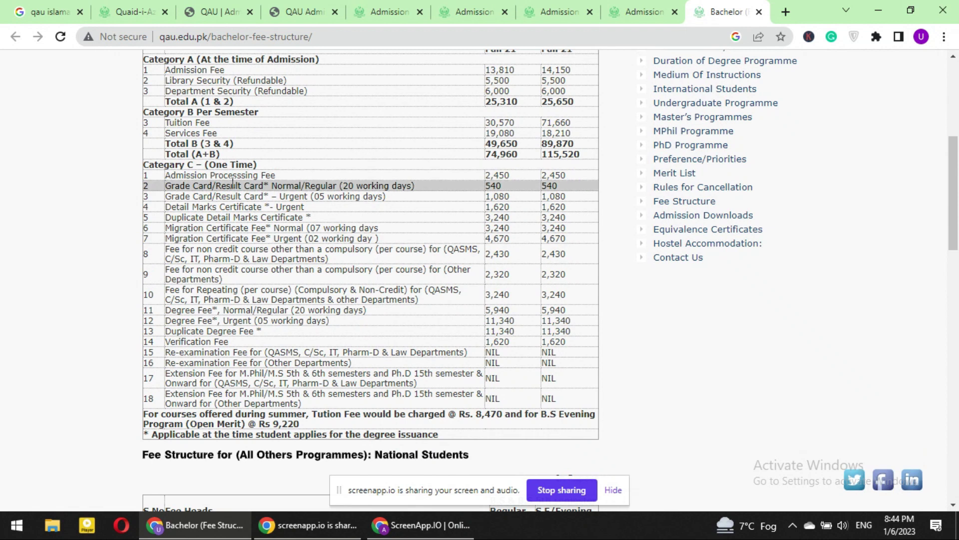
pyautogui.scroll(-4, 472, 378)
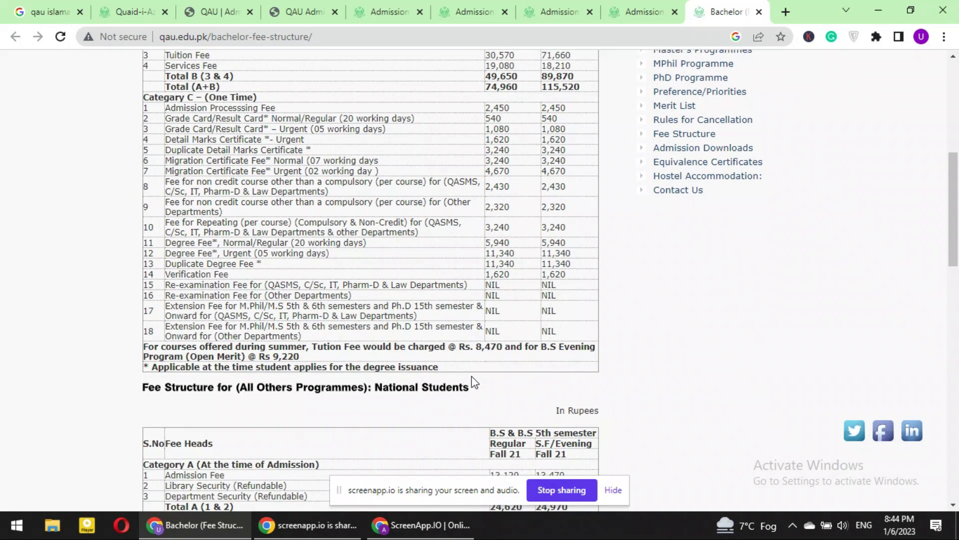
# Examine the fee structure for all other programmes, comparing its regular and self-finance/evening fees with the first table.
pyautogui.scroll(-1, 472, 382)
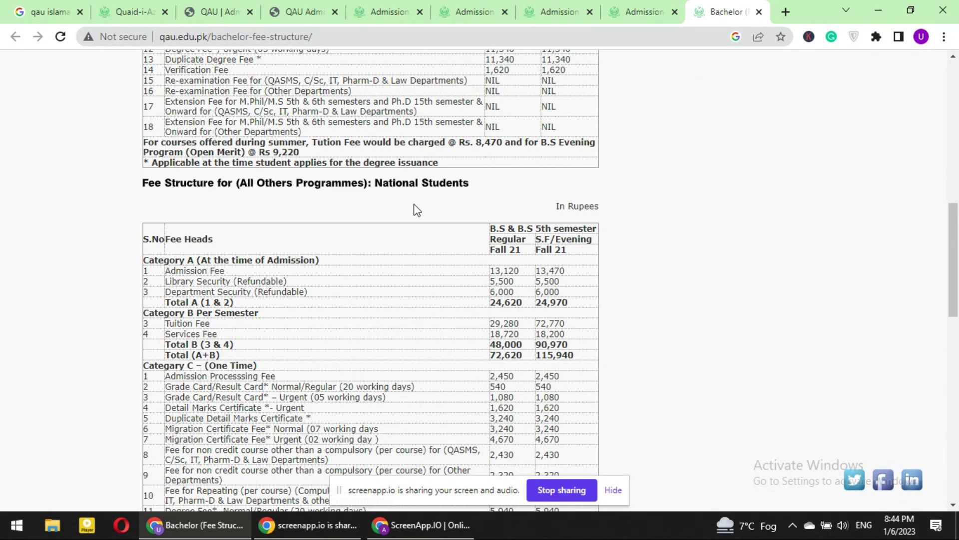
pyautogui.scroll(-2, 418, 210)
pyautogui.scroll(7, 416, 209)
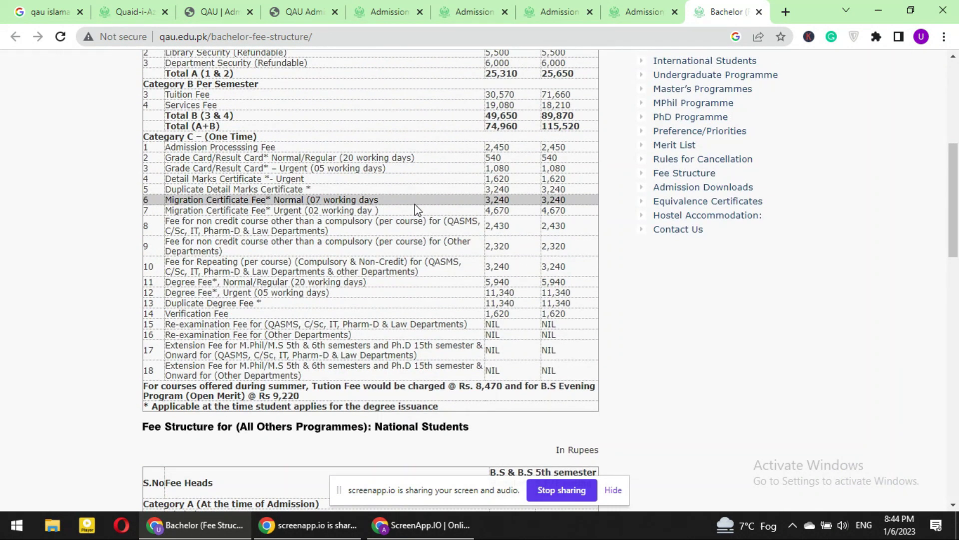
pyautogui.scroll(3, 417, 170)
pyautogui.scroll(-10, 418, 170)
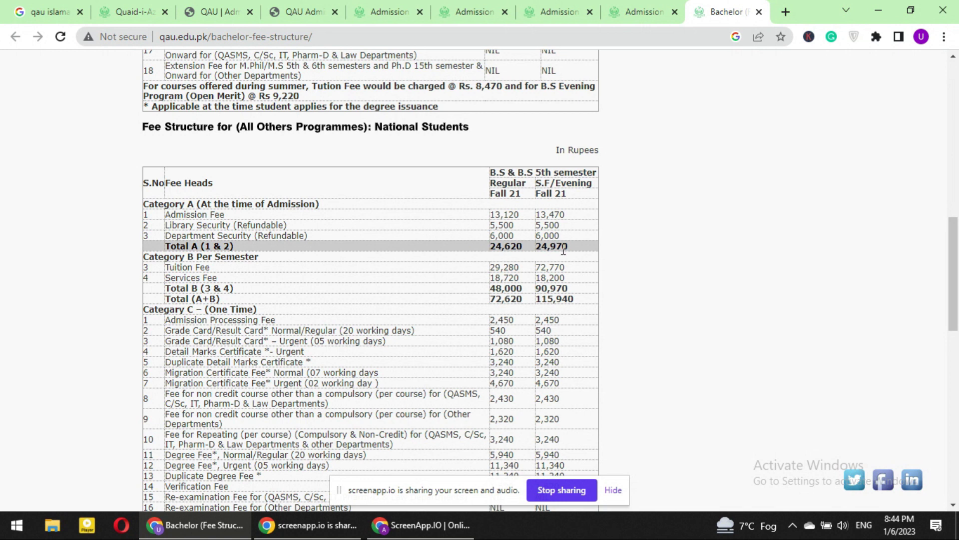
pyautogui.scroll(-2, 571, 256)
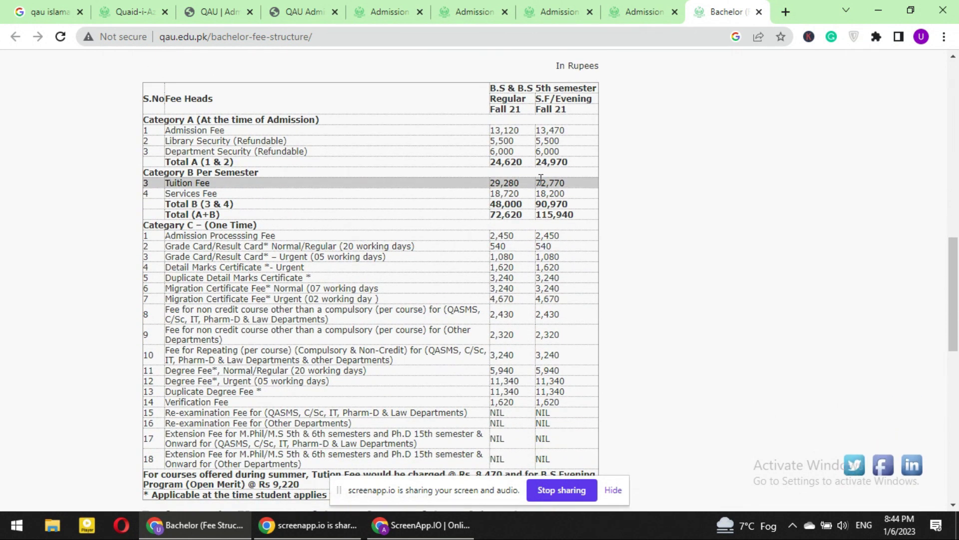